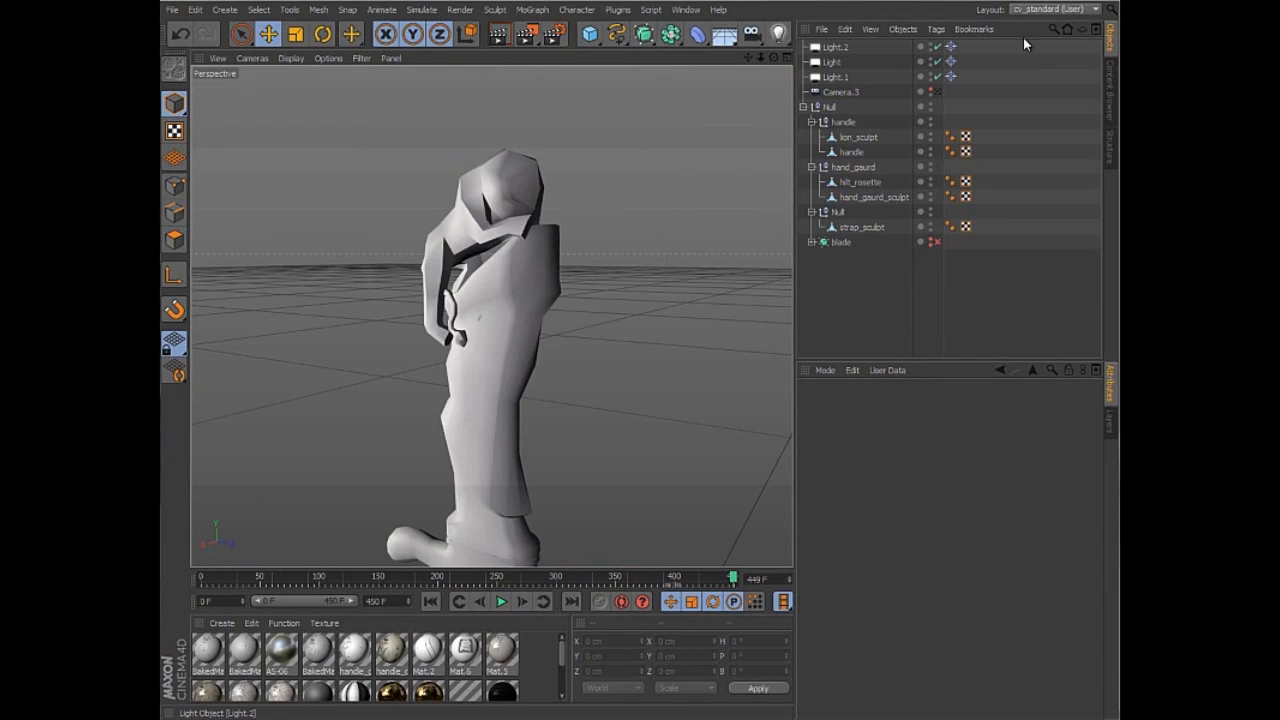
# Switch to the cv_sculpting layout and subdivide the sword's handle mesh for sculpting.
pyautogui.click(1040, 9)
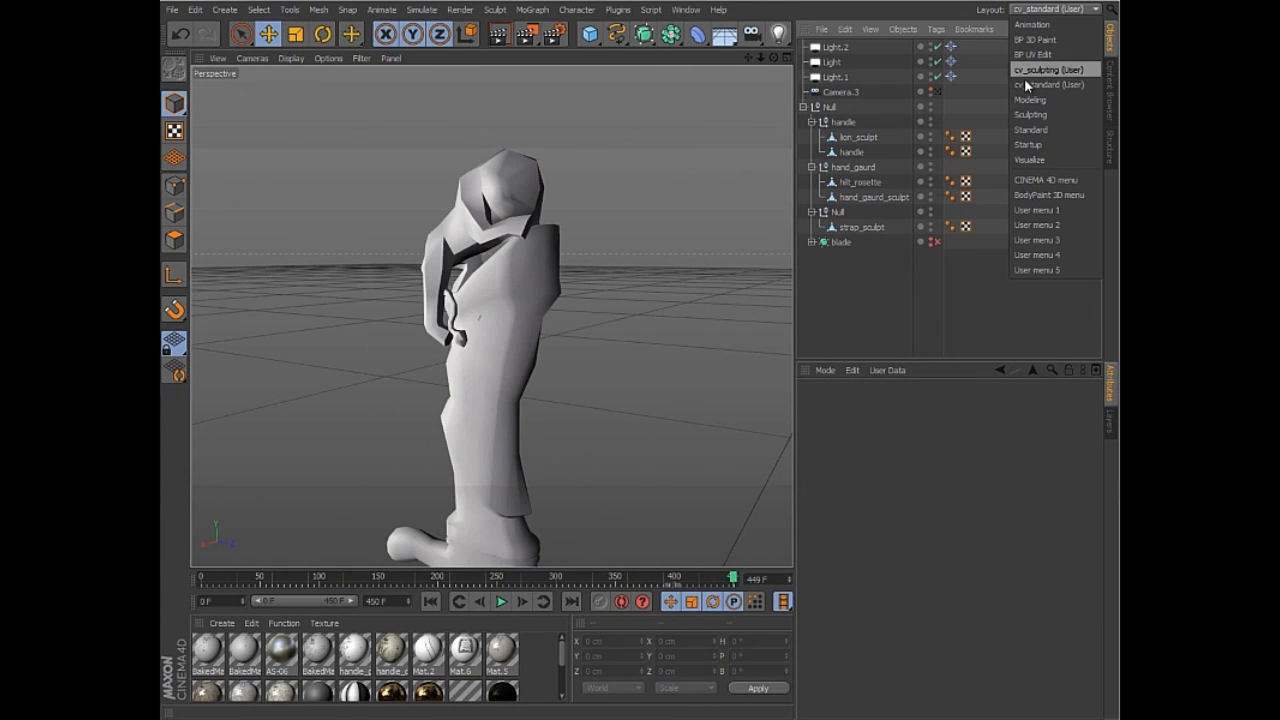
pyautogui.click(1088, 115)
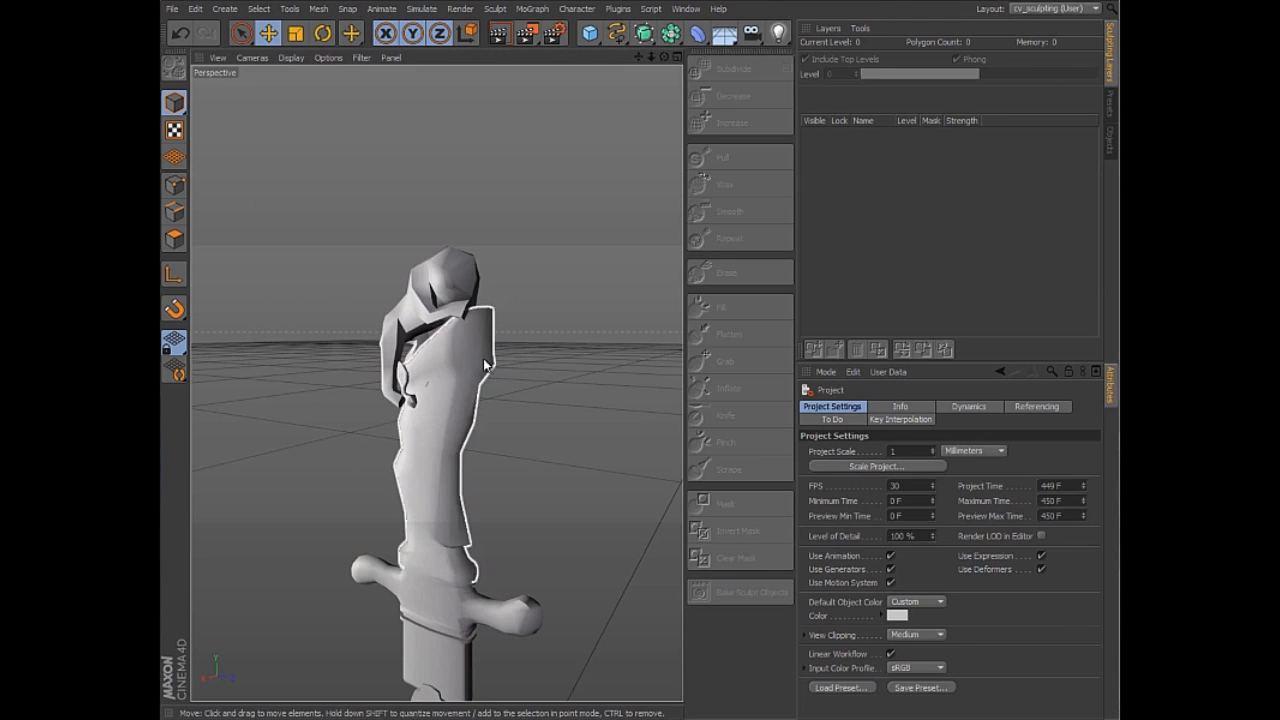
pyautogui.click(455, 470)
pyautogui.click(744, 68)
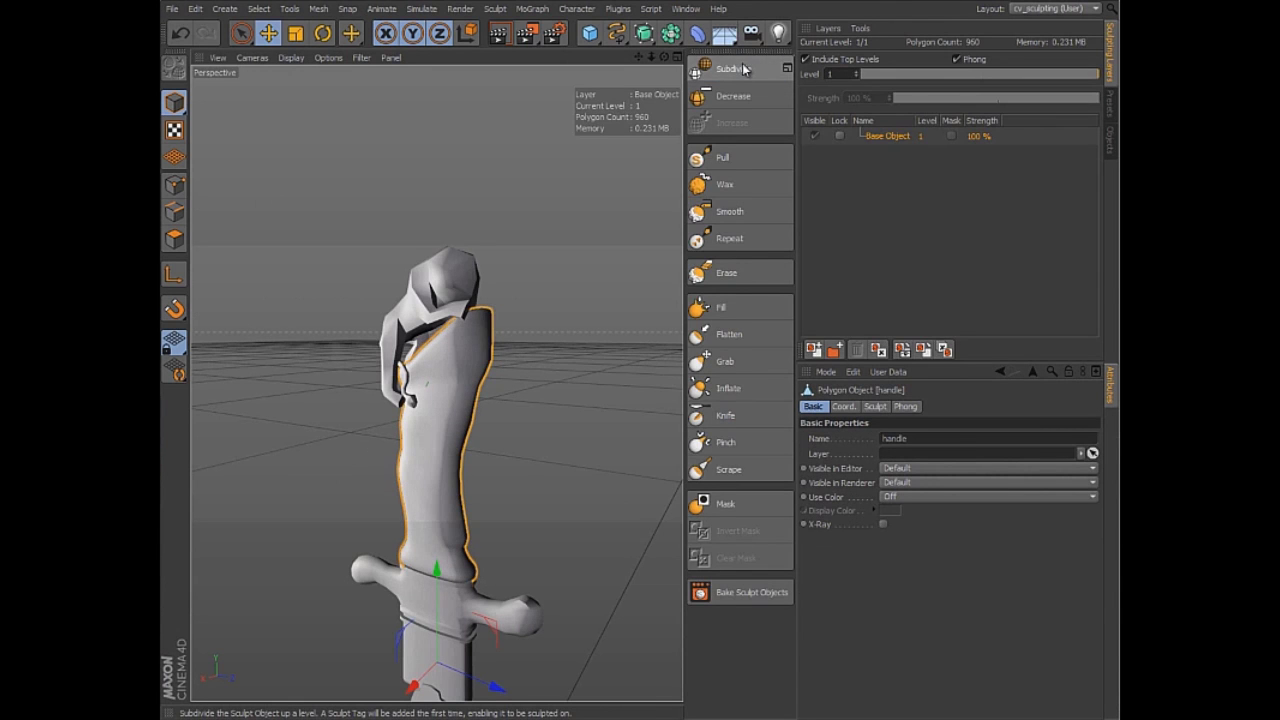
# Subdivide the lion_sculpt mesh on top of the handle for sculpting.
pyautogui.click(475, 273)
pyautogui.click(728, 72)
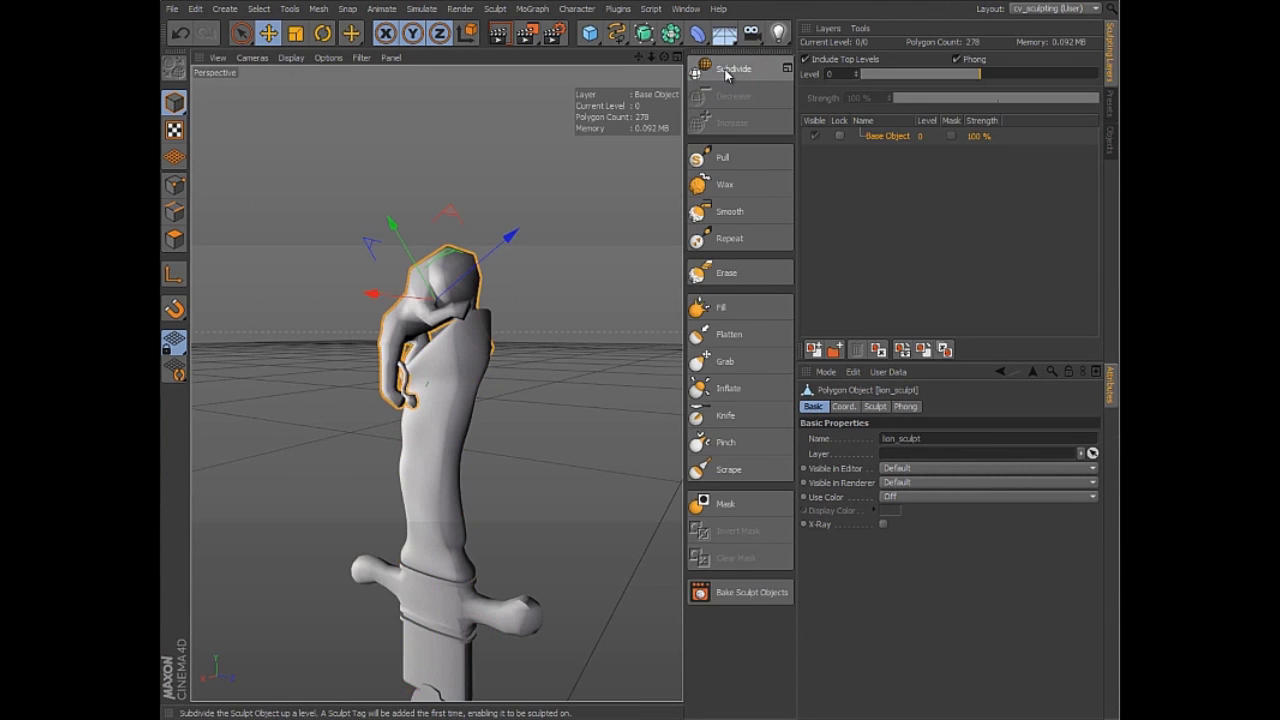
pyautogui.click(728, 72)
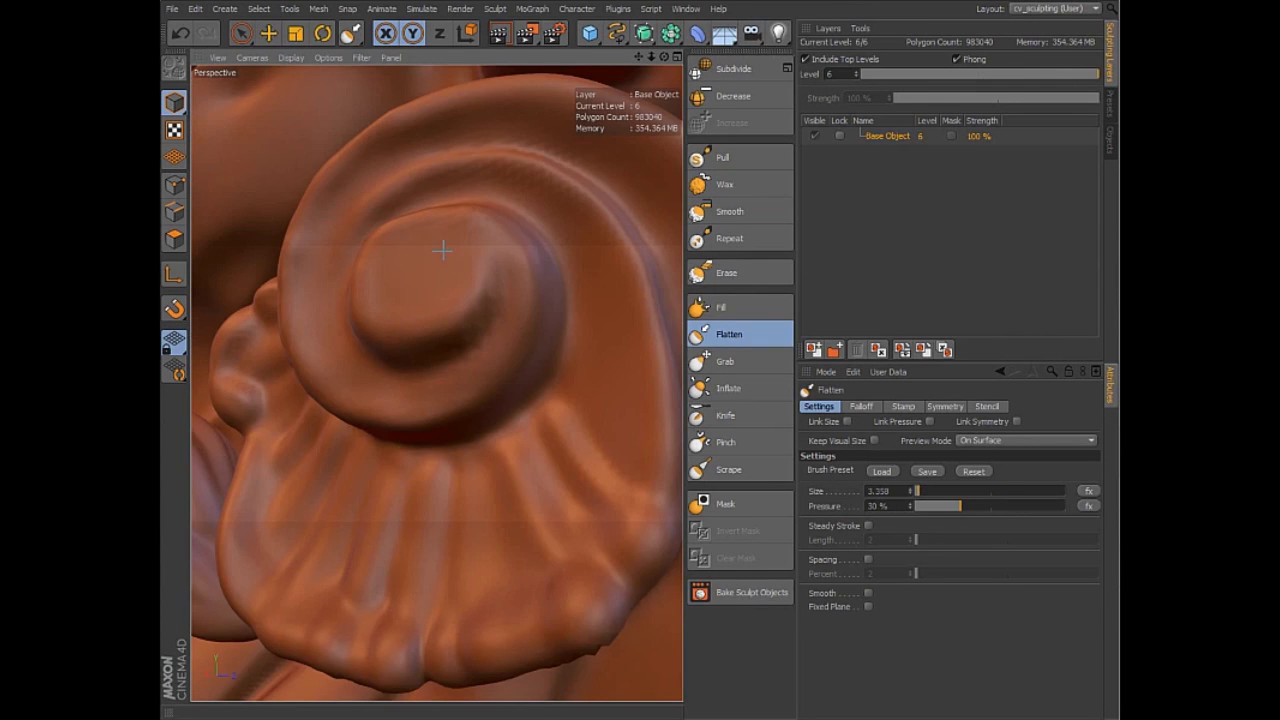
# Sculpt the drapery on the handle and the strands of the lion's mane with the Wax brush.
pyautogui.moveTo(507, 287)
pyautogui.mouseDown()
pyautogui.moveTo(494, 337)
pyautogui.moveTo(346, 373)
pyautogui.mouseUp()
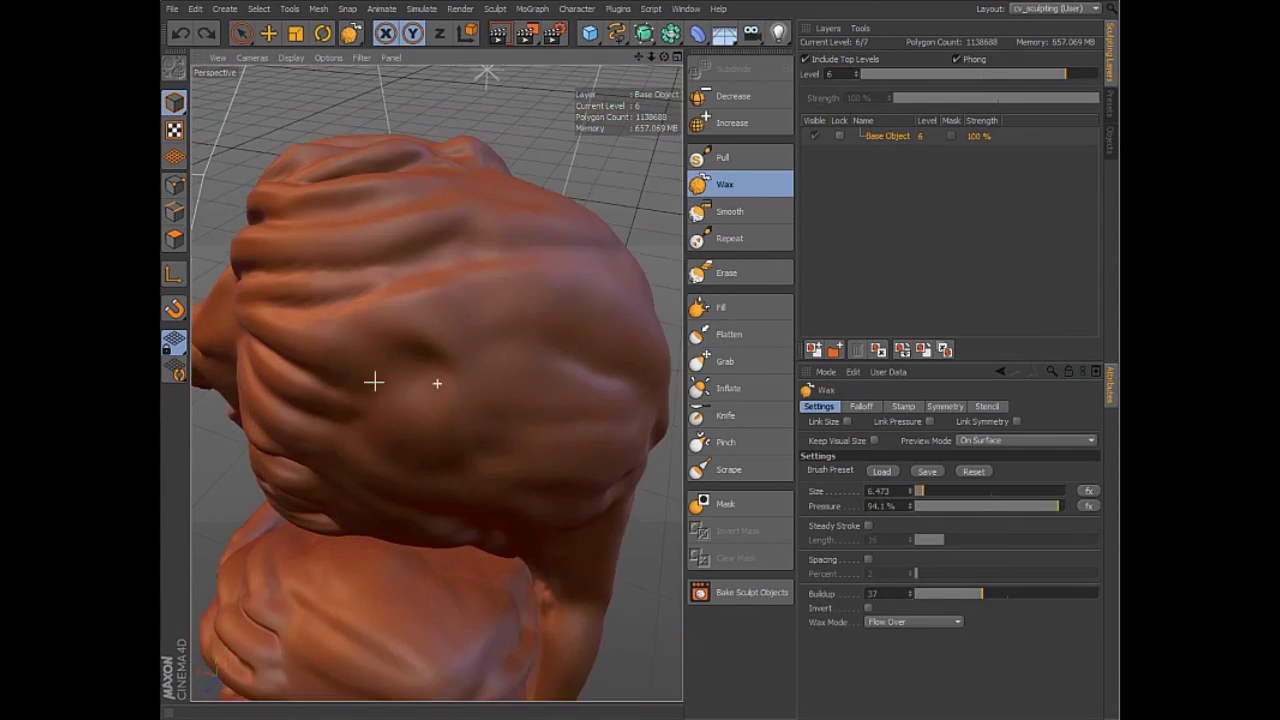
pyautogui.moveTo(400, 380)
pyautogui.mouseDown()
pyautogui.moveTo(474, 286)
pyautogui.moveTo(396, 324)
pyautogui.moveTo(440, 443)
pyautogui.moveTo(549, 403)
pyautogui.moveTo(563, 351)
pyautogui.moveTo(628, 386)
pyautogui.mouseUp()
pyautogui.moveTo(577, 308)
pyautogui.keyDown('alt'); pyautogui.mouseDown()
pyautogui.moveTo(406, 346)
pyautogui.moveTo(409, 429)
pyautogui.mouseUp(); pyautogui.keyUp('alt')
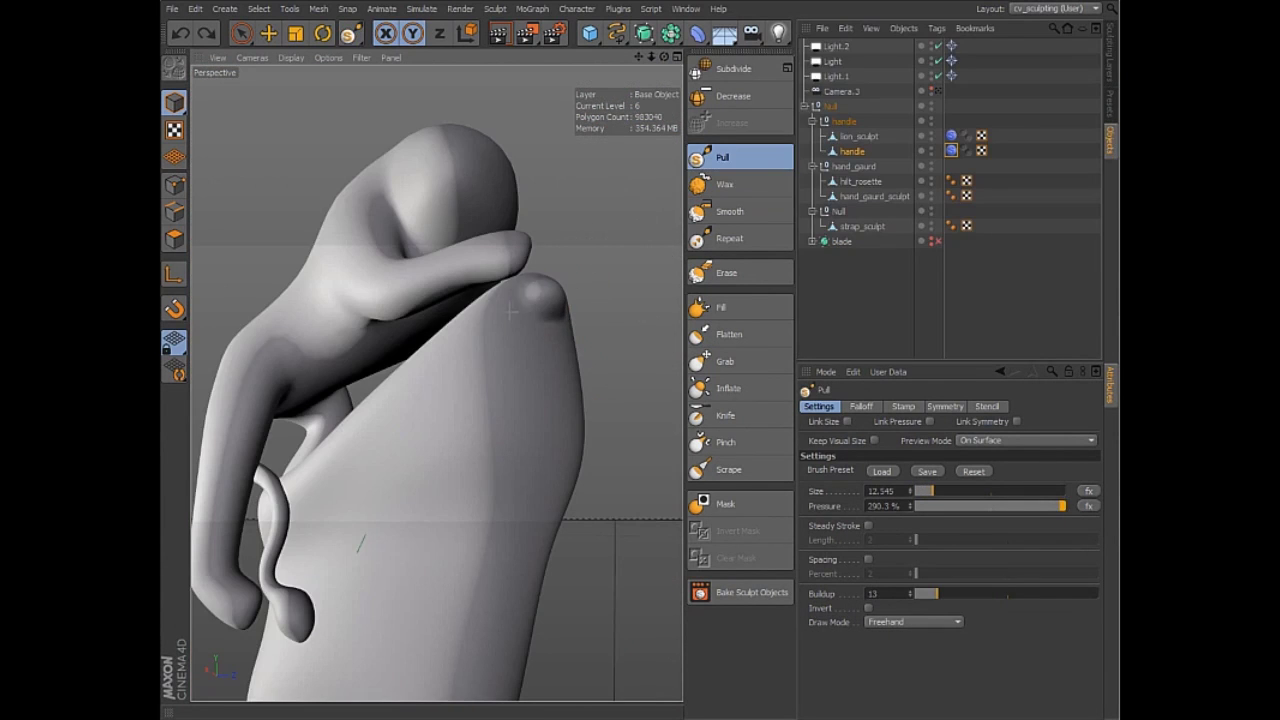
pyautogui.moveTo(511, 312); pyautogui.dragTo(318, 466)
pyautogui.keyDown('alt'); pyautogui.moveTo(435, 402); pyautogui.dragTo(652, 424); pyautogui.keyUp('alt')
pyautogui.keyDown('alt'); pyautogui.moveTo(651, 424); pyautogui.dragTo(463, 423, button='right'); pyautogui.keyUp('alt')
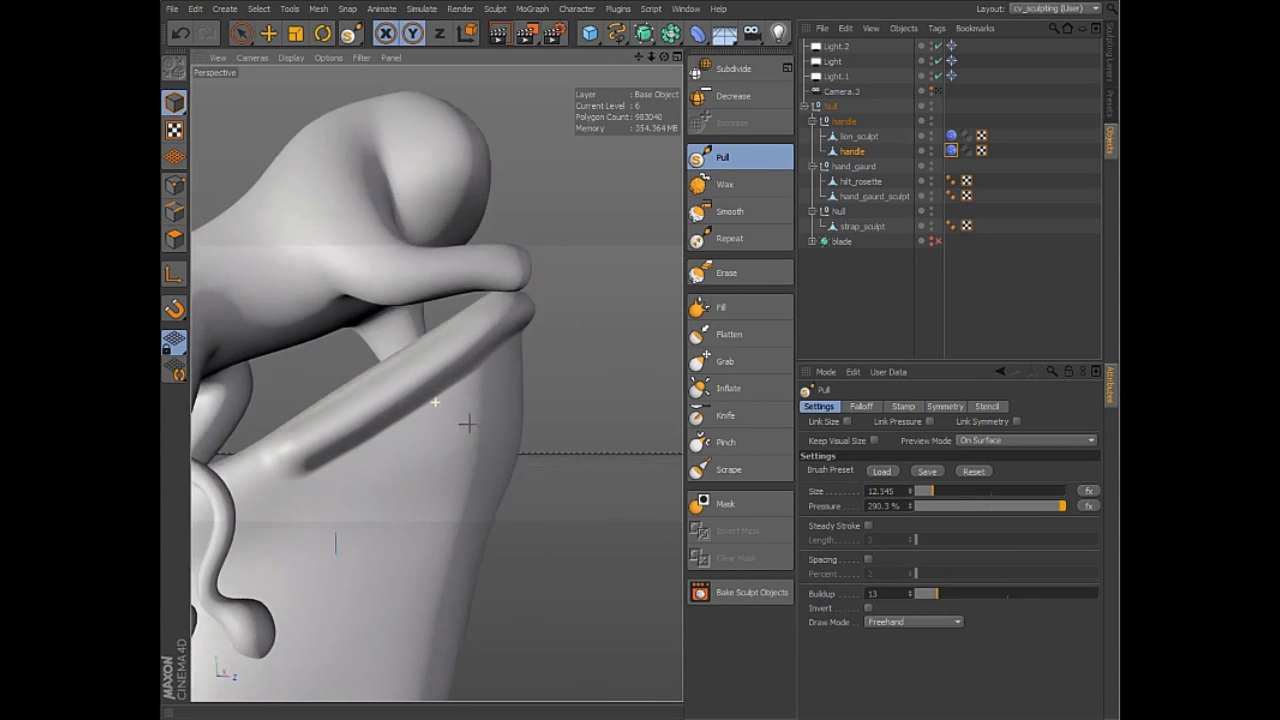
# Shape the handle's drapery folds below the lion with the Pull, Smooth and Pinch brushes.
pyautogui.keyDown('alt'); pyautogui.moveTo(463, 423); pyautogui.dragTo(354, 411); pyautogui.keyUp('alt')
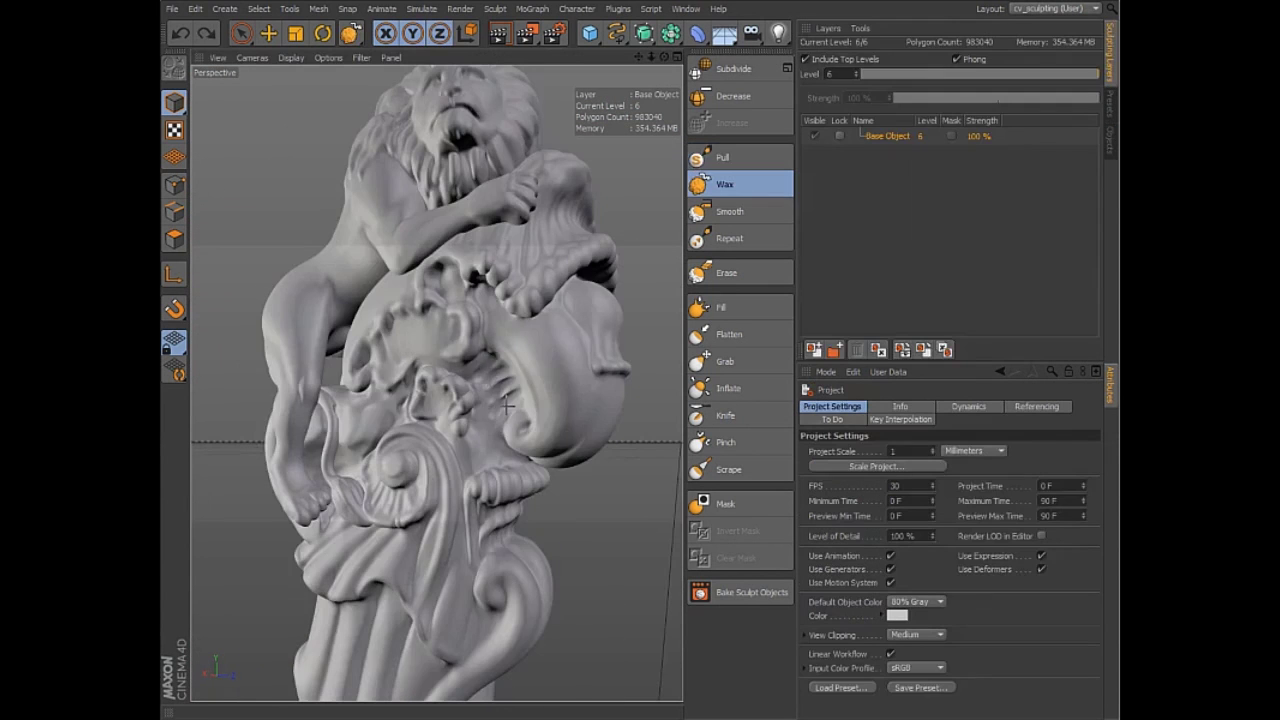
pyautogui.moveTo(507, 405)
pyautogui.mouseDown()
pyautogui.moveTo(380, 375)
pyautogui.moveTo(440, 460)
pyautogui.mouseUp()
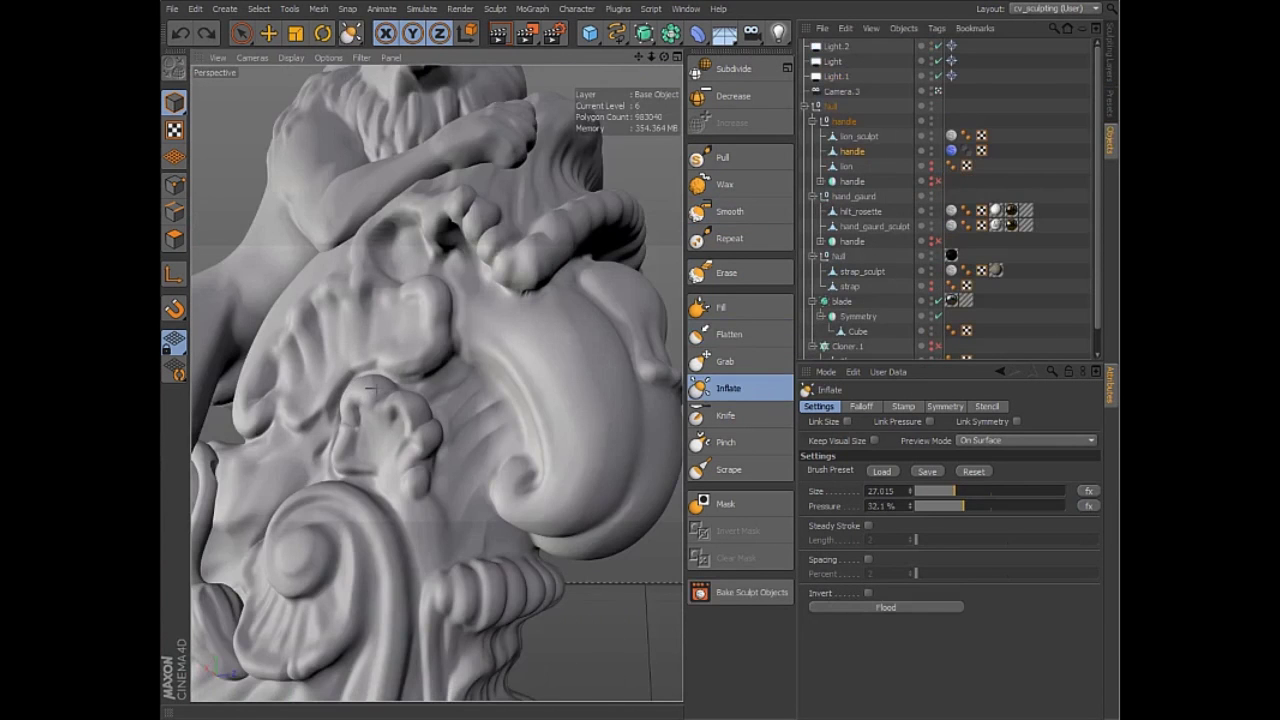
pyautogui.moveTo(395, 385)
pyautogui.mouseDown()
pyautogui.moveTo(428, 457)
pyautogui.moveTo(457, 429)
pyautogui.mouseUp()
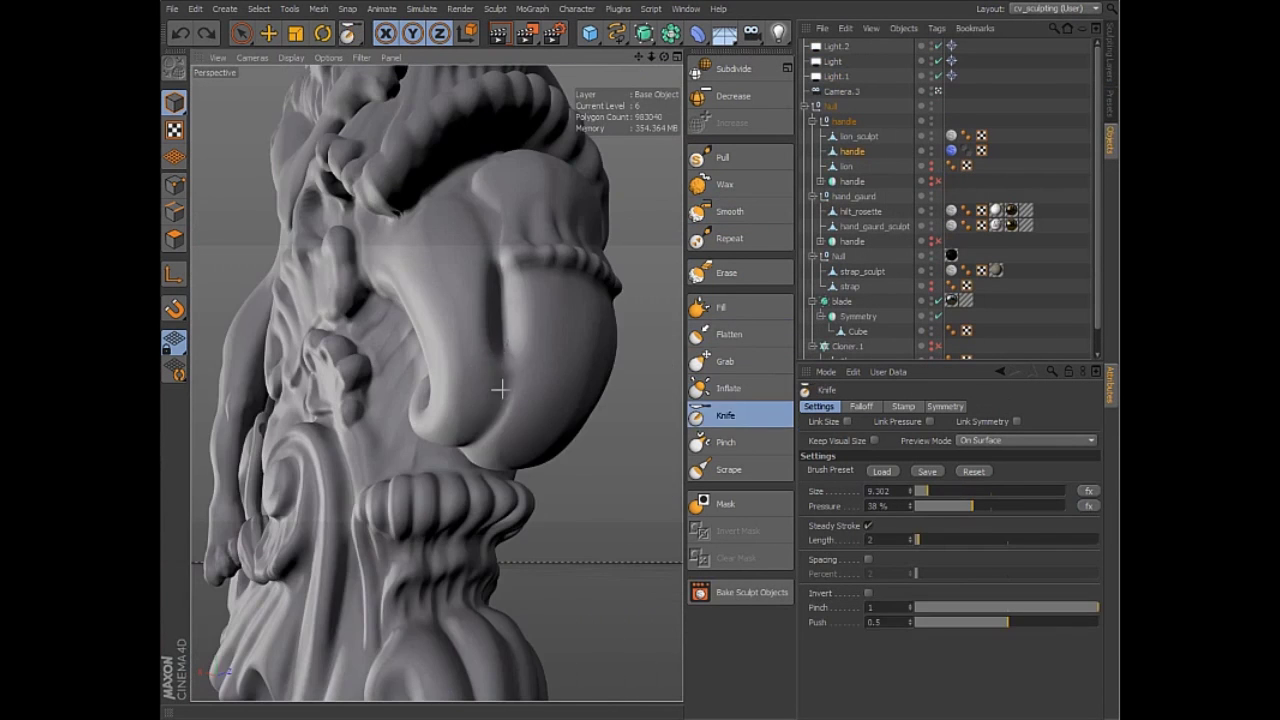
pyautogui.moveTo(500, 386); pyautogui.dragTo(470, 430)
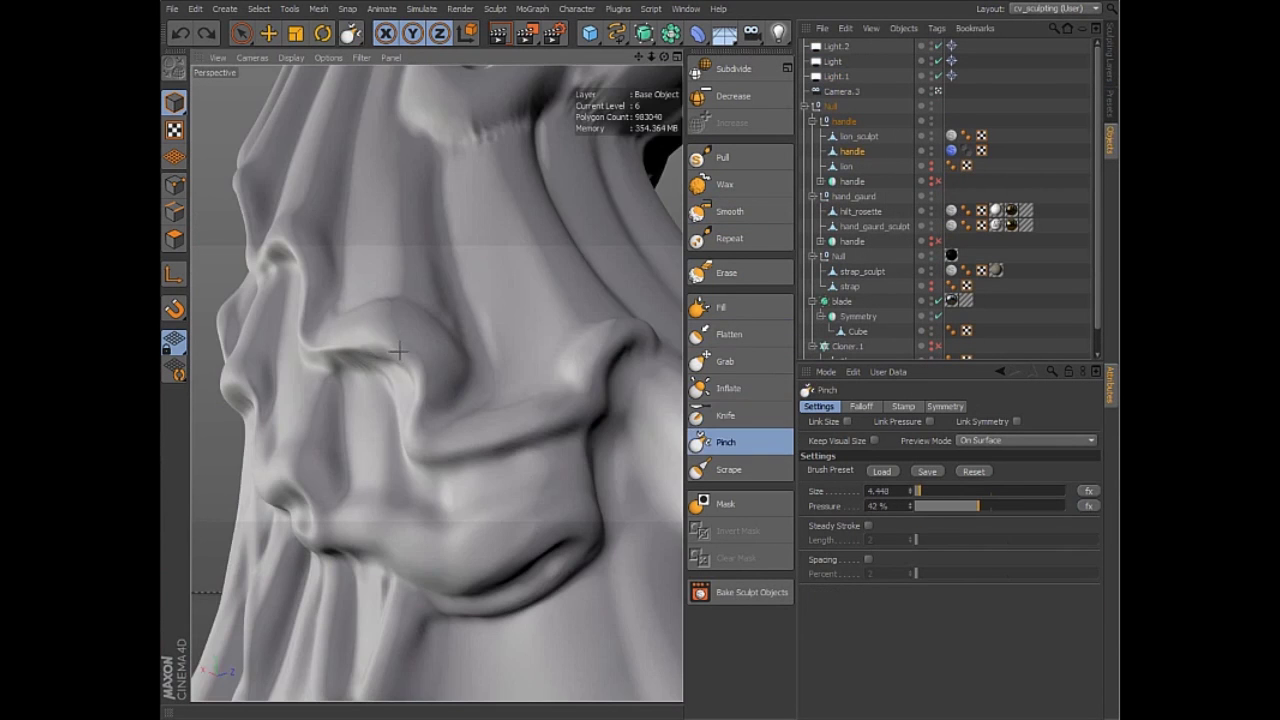
pyautogui.moveTo(412, 433); pyautogui.dragTo(569, 426)
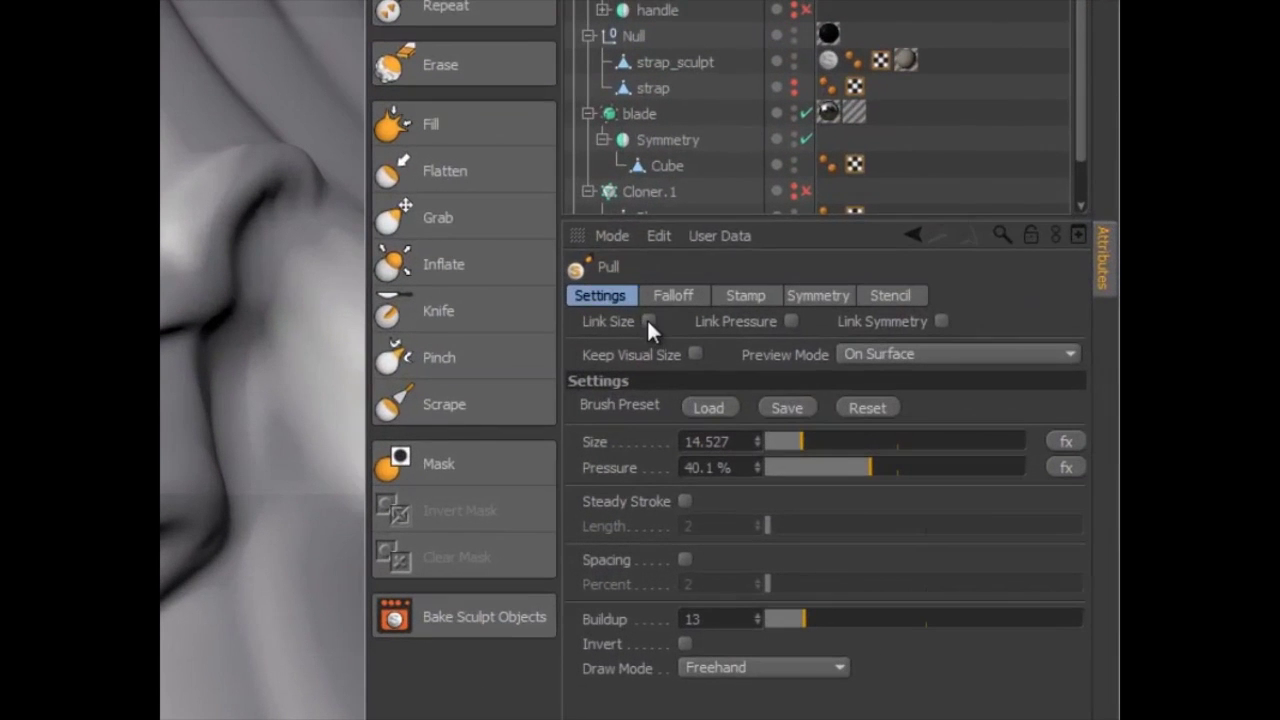
# Link size, pressure and symmetry across the sculpting brushes and compare the shared values on Wax, Smooth and Repeat.
pyautogui.click(721, 357)
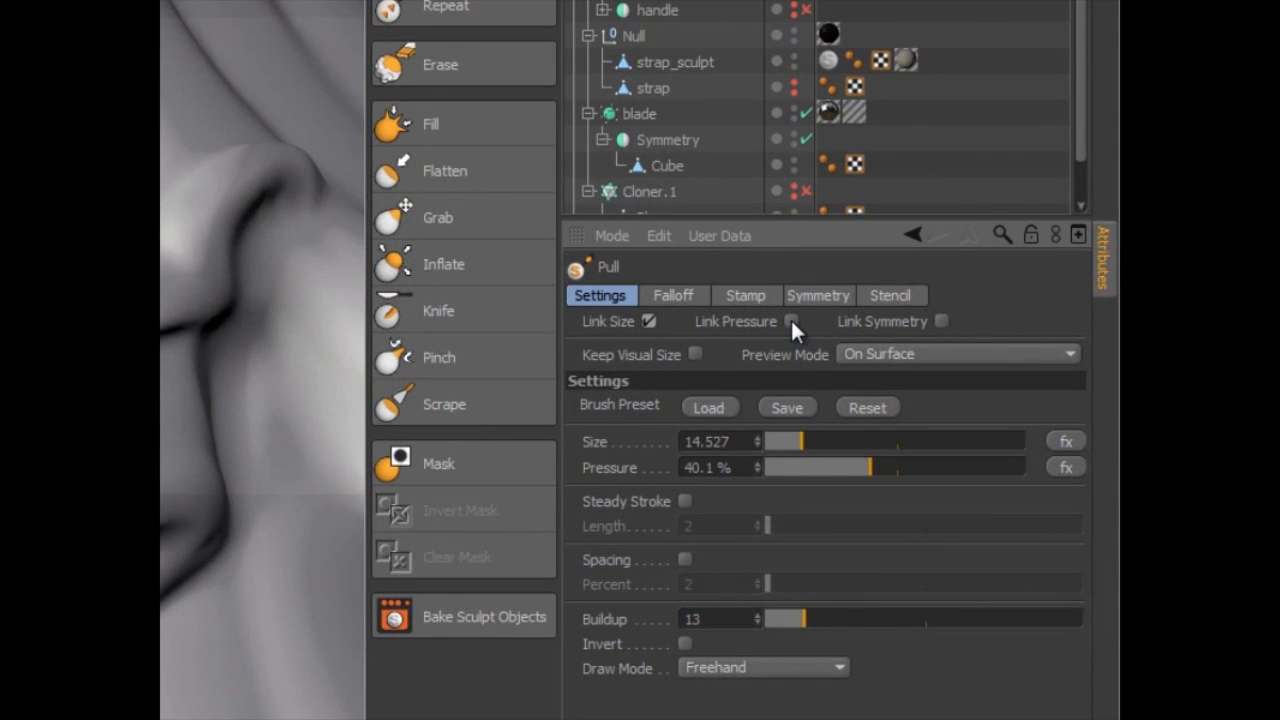
pyautogui.click(941, 321)
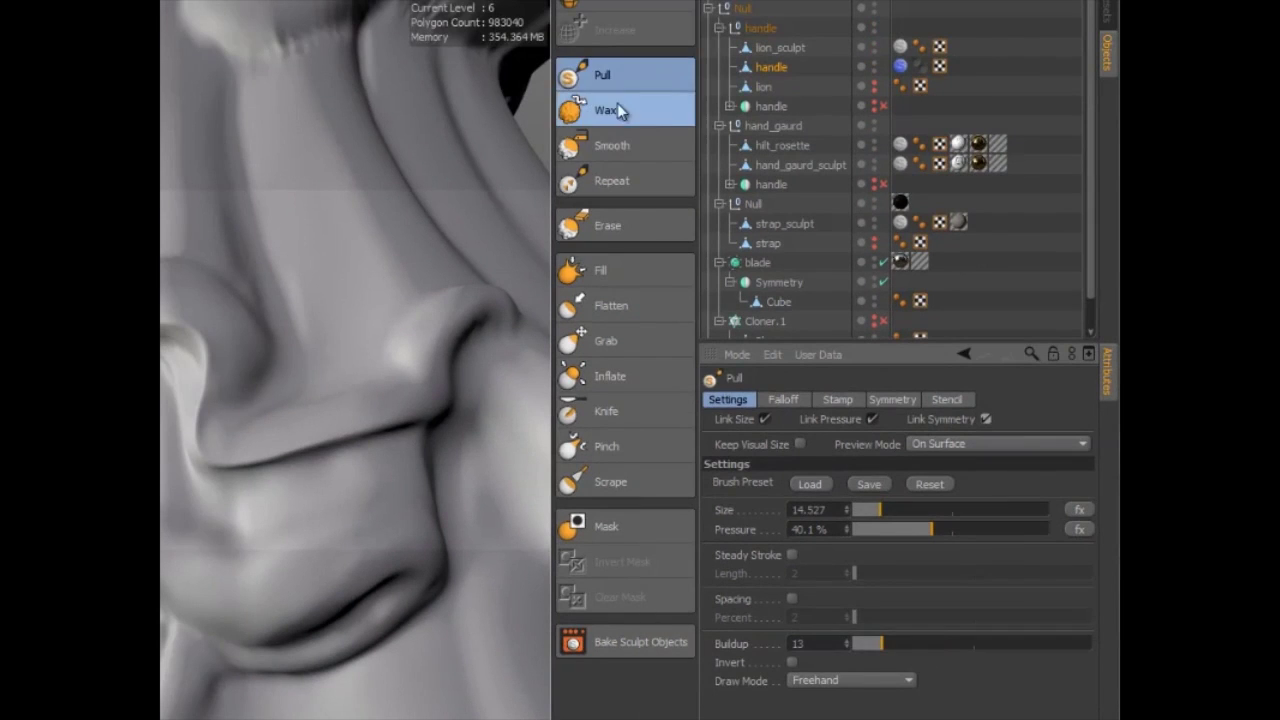
pyautogui.click(618, 108)
pyautogui.click(619, 146)
pyautogui.click(620, 178)
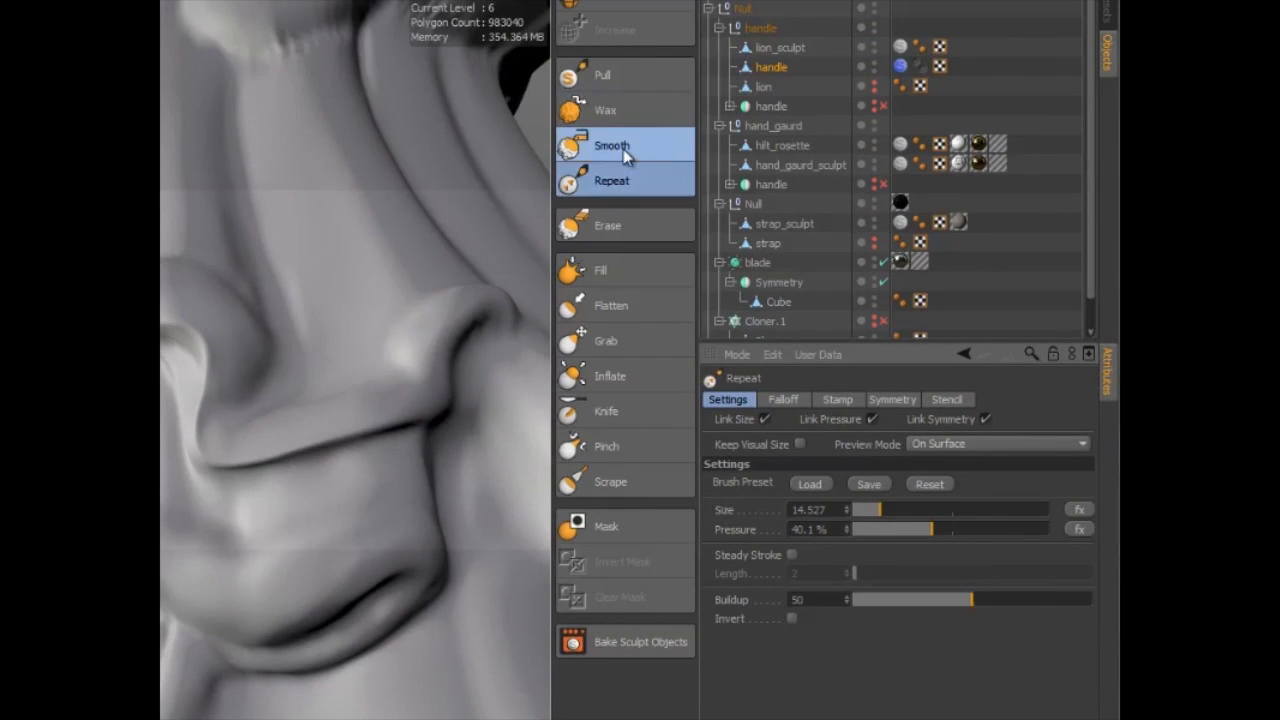
pyautogui.click(623, 149)
pyautogui.click(625, 110)
pyautogui.click(628, 73)
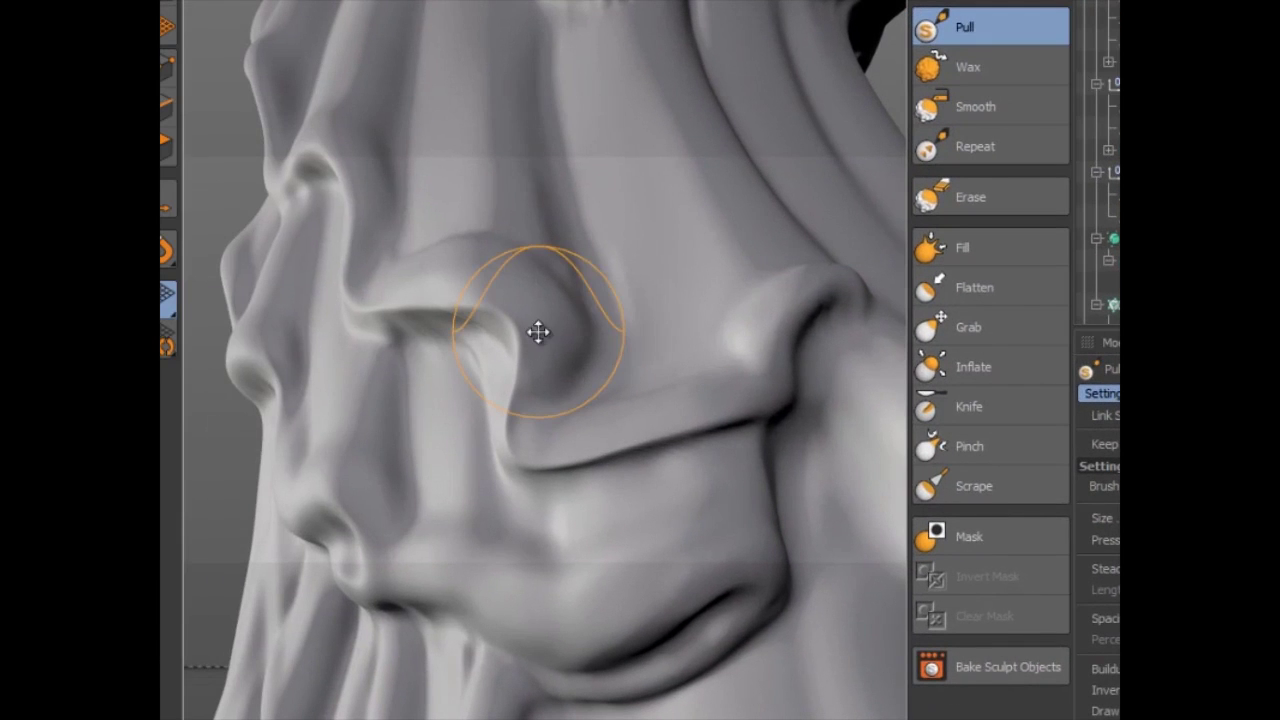
# Adjust the Pull brush interactively in the viewport to a size of about 18.6 and a pressure of about 30%.
pyautogui.moveTo(538, 331)
pyautogui.mouseDown(button='middle')
pyautogui.moveTo(573, 330)
pyautogui.moveTo(550, 330)
pyautogui.moveTo(537, 277)
pyautogui.mouseUp(button='middle')
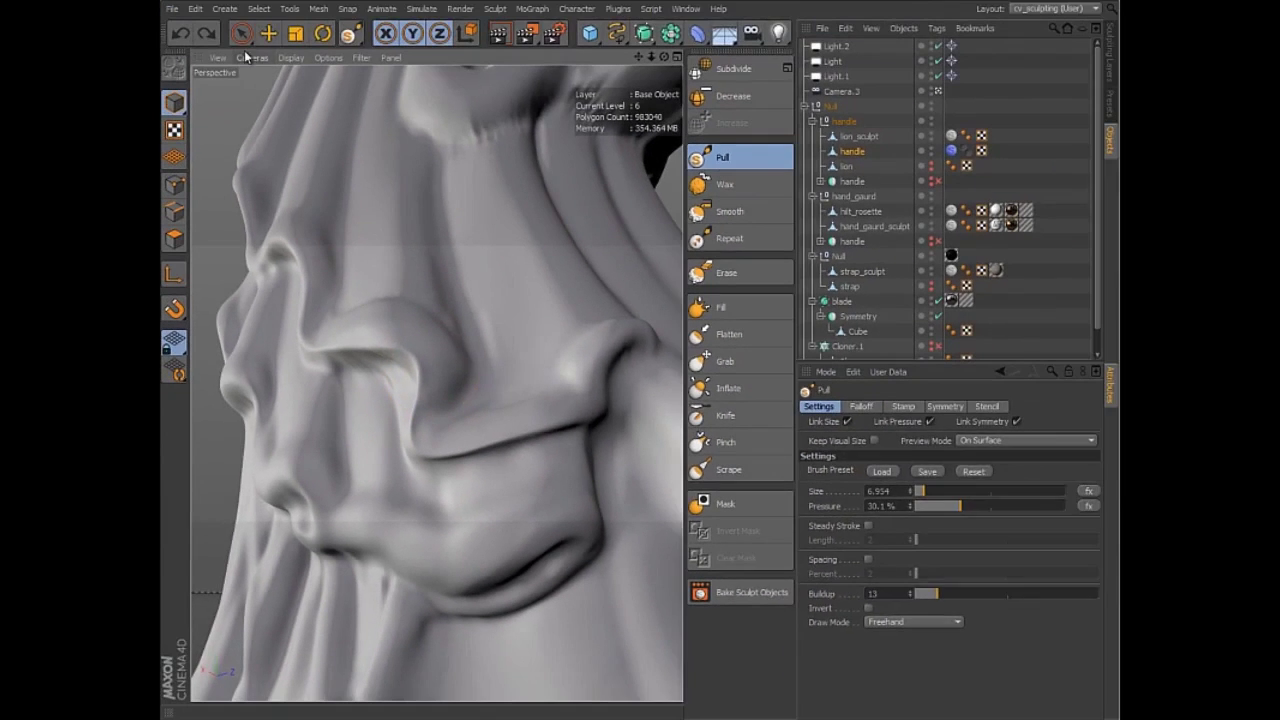
pyautogui.click(241, 34)
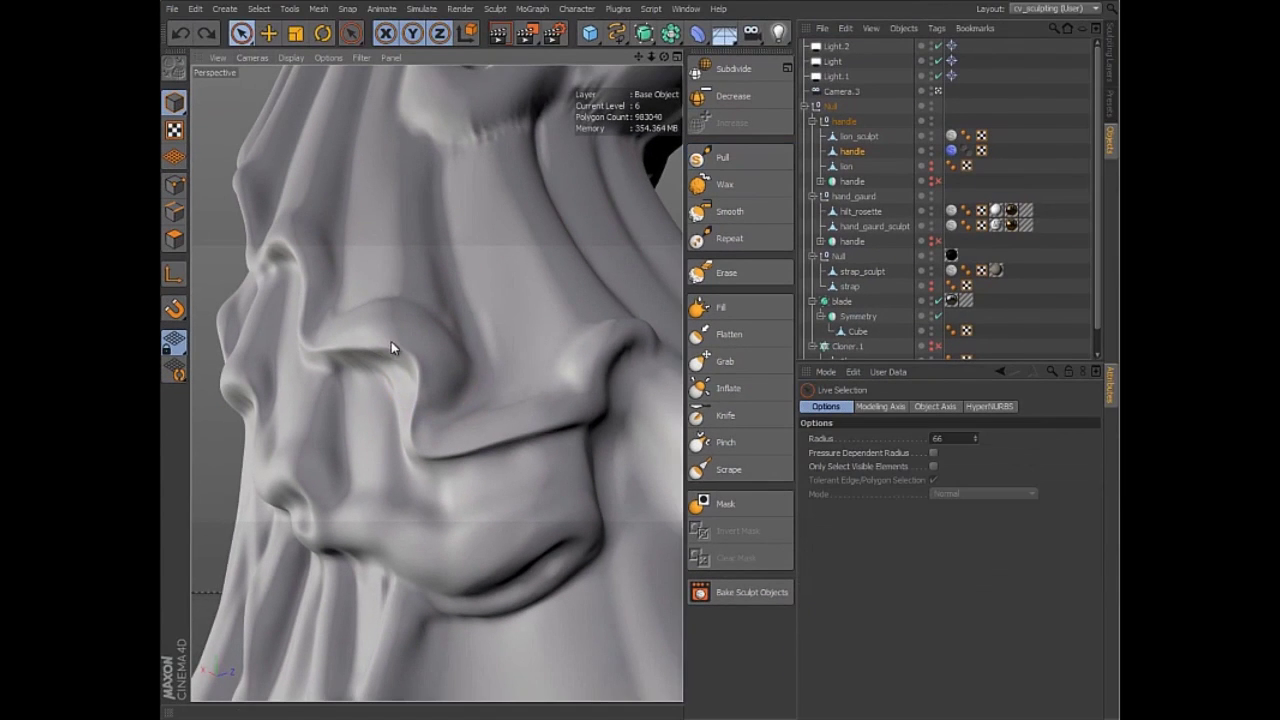
pyautogui.moveTo(406, 364)
pyautogui.mouseDown(button='middle')
pyautogui.moveTo(389, 367)
pyautogui.moveTo(446, 366)
pyautogui.moveTo(411, 368)
pyautogui.mouseUp(button='middle')
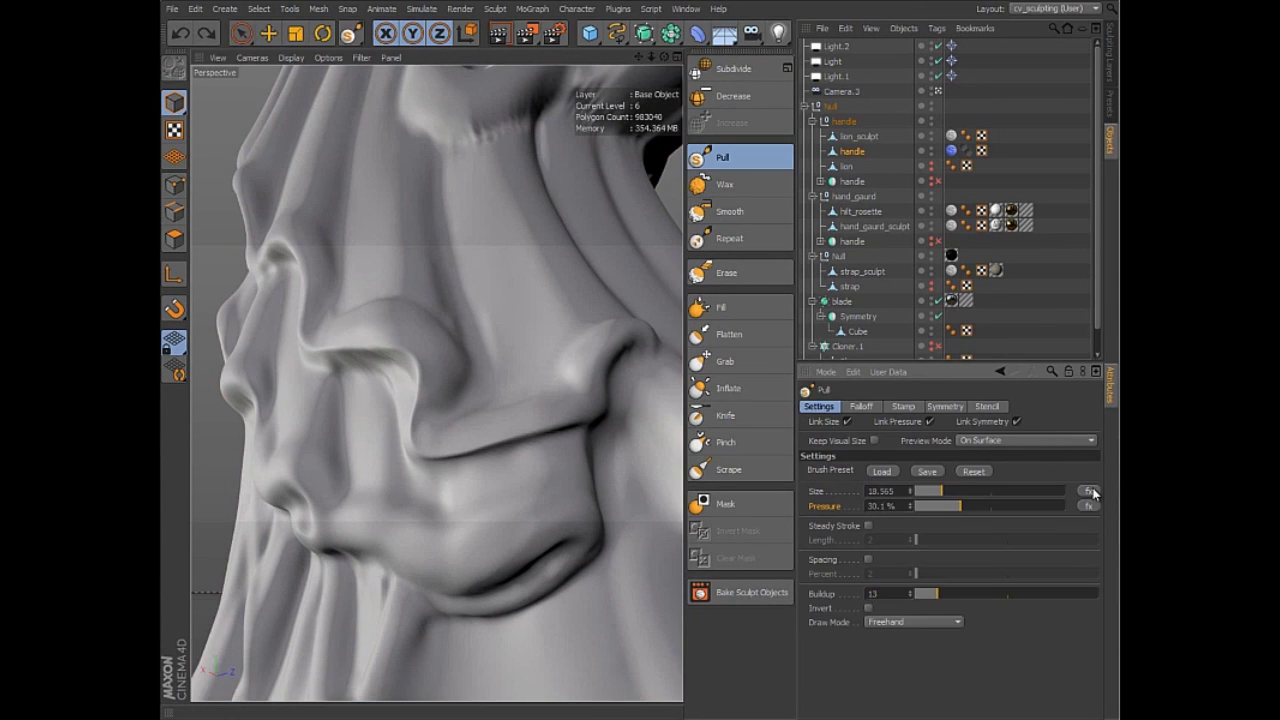
# Examine the effector settings for the Pull brush's size, including the pen, draw direction, distance, mouse wheel and randomness options.
pyautogui.click(1090, 491)
pyautogui.click(840, 417)
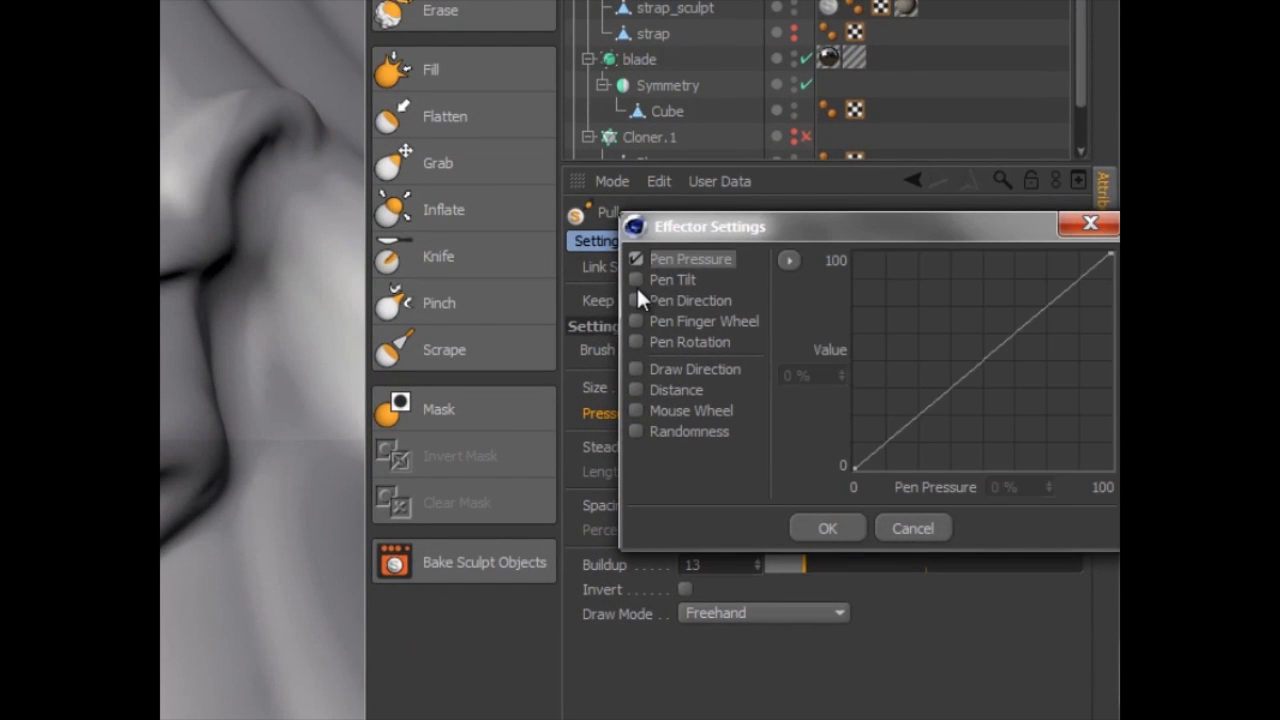
pyautogui.click(636, 281)
pyautogui.click(636, 292)
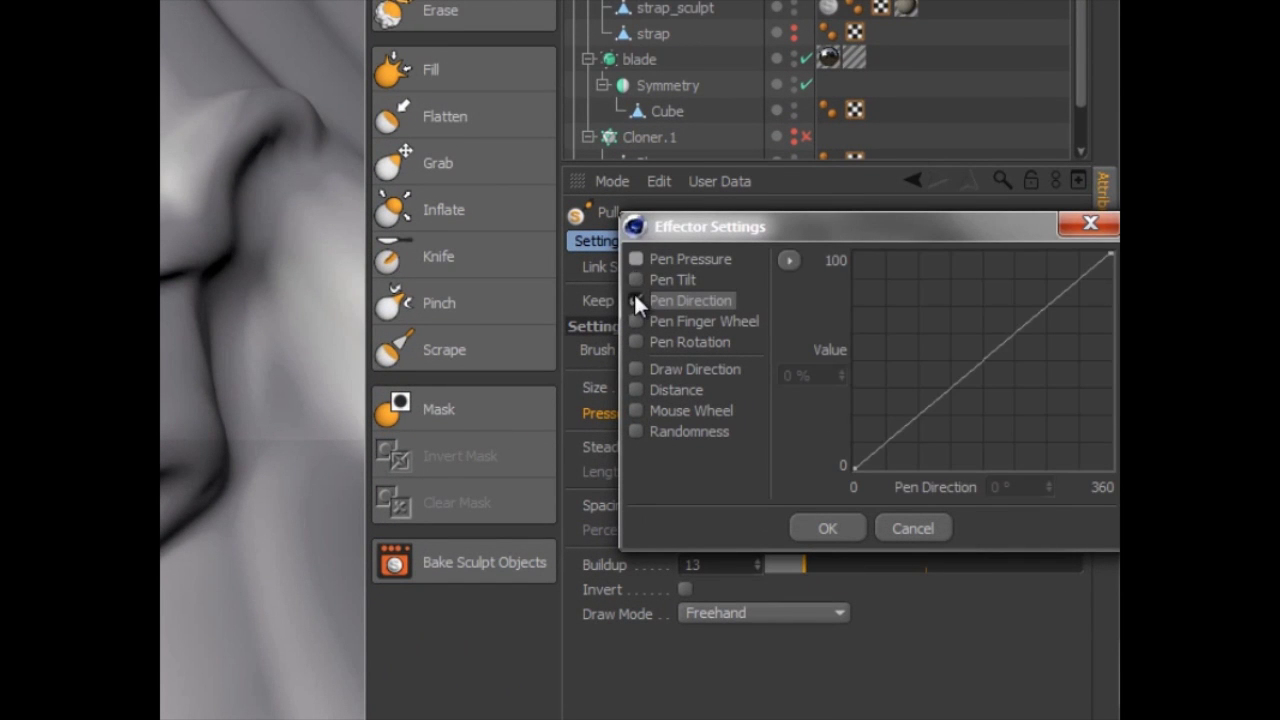
pyautogui.click(636, 300)
pyautogui.click(680, 341)
pyautogui.click(684, 321)
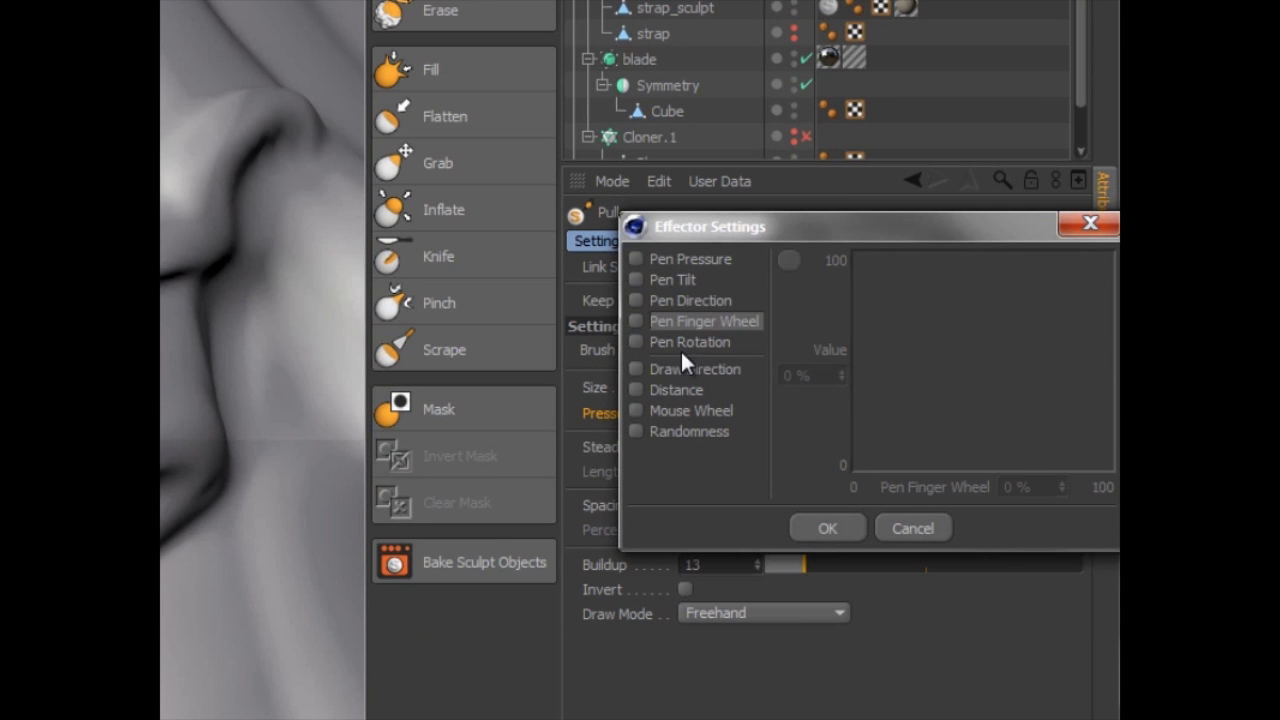
pyautogui.click(678, 368)
pyautogui.click(666, 389)
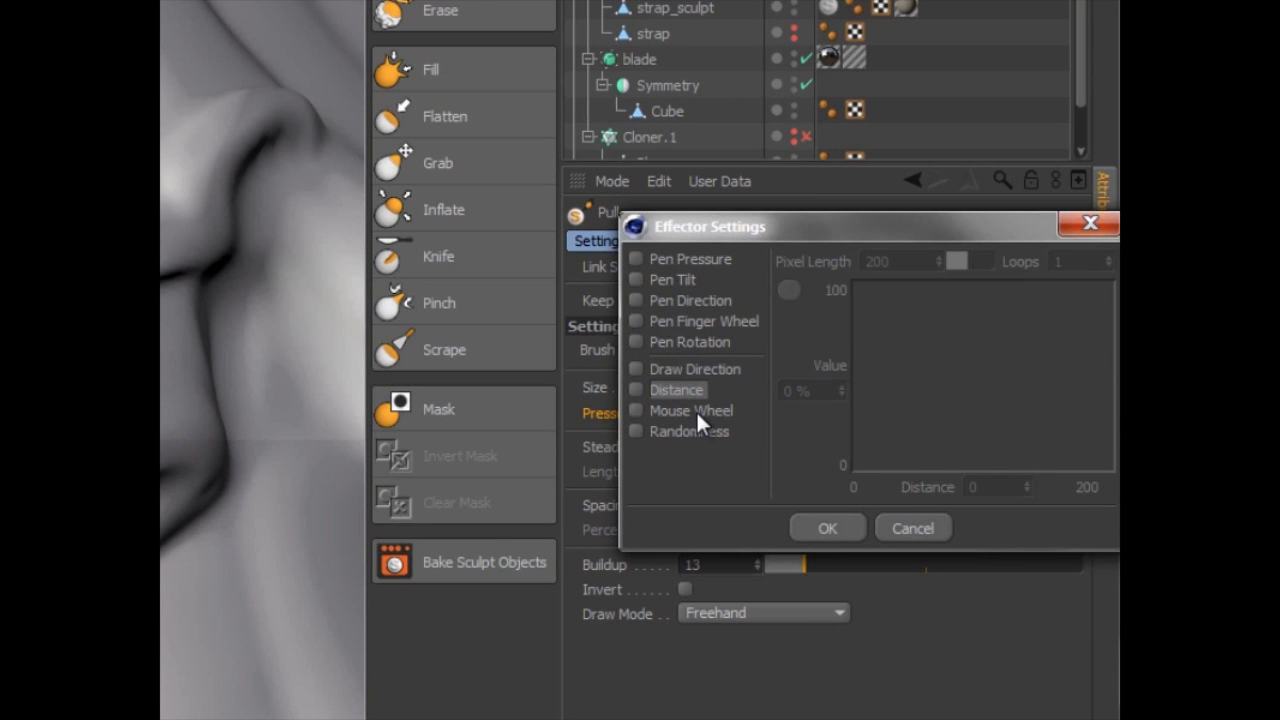
pyautogui.click(696, 410)
pyautogui.click(692, 433)
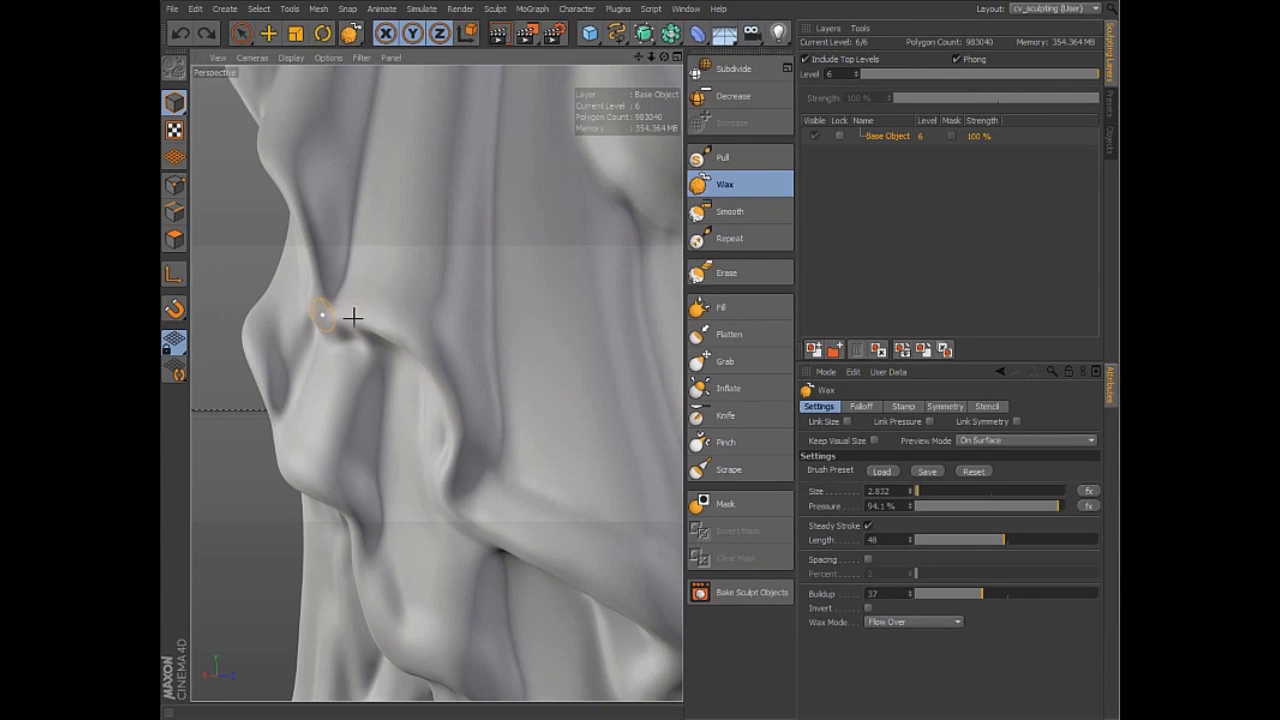
# Draw a long ridge along the handle's drapery fold using the Wax brush with Steady Stroke.
pyautogui.moveTo(420, 328)
pyautogui.mouseDown()
pyautogui.moveTo(492, 376)
pyautogui.moveTo(498, 425)
pyautogui.moveTo(476, 500)
pyautogui.moveTo(419, 548)
pyautogui.mouseUp()
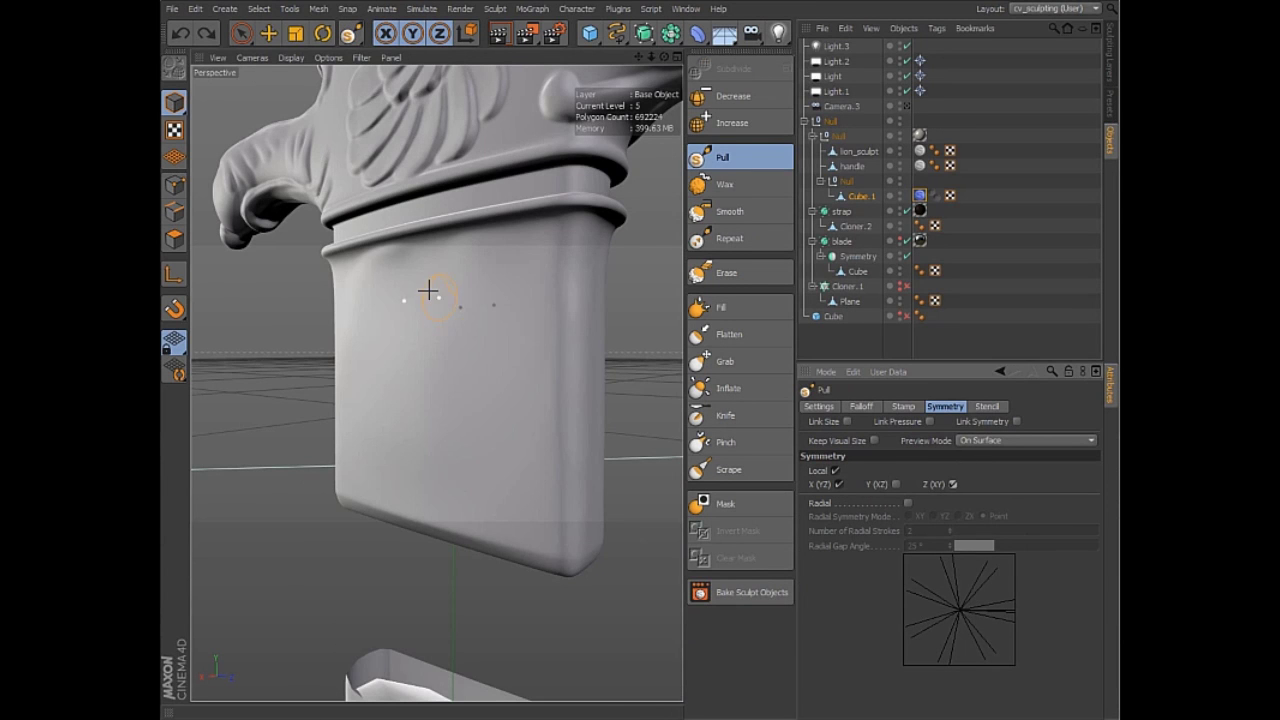
# Pull a mirrored rectangular frame on the block below the hand guard and a radial-symmetry rosette inside it, without Z symmetry.
pyautogui.moveTo(426, 289)
pyautogui.mouseDown()
pyautogui.moveTo(509, 289)
pyautogui.moveTo(514, 462)
pyautogui.moveTo(428, 434)
pyautogui.mouseUp()
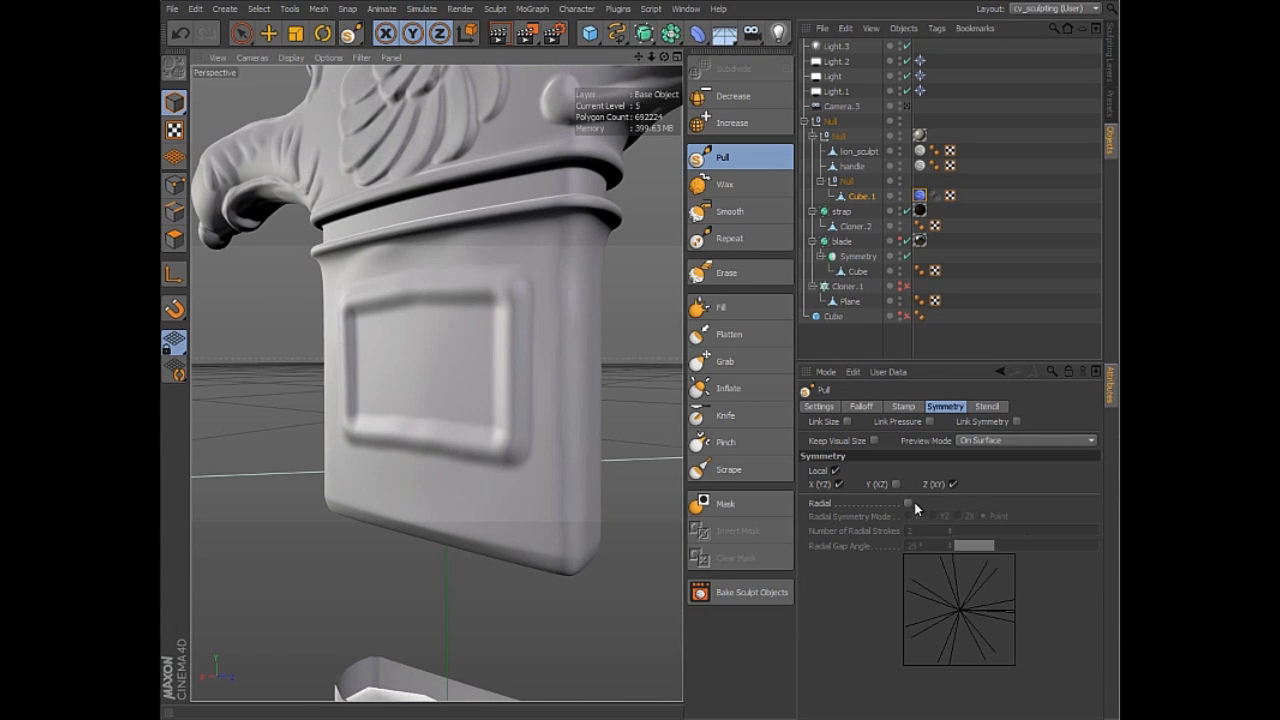
pyautogui.click(909, 503)
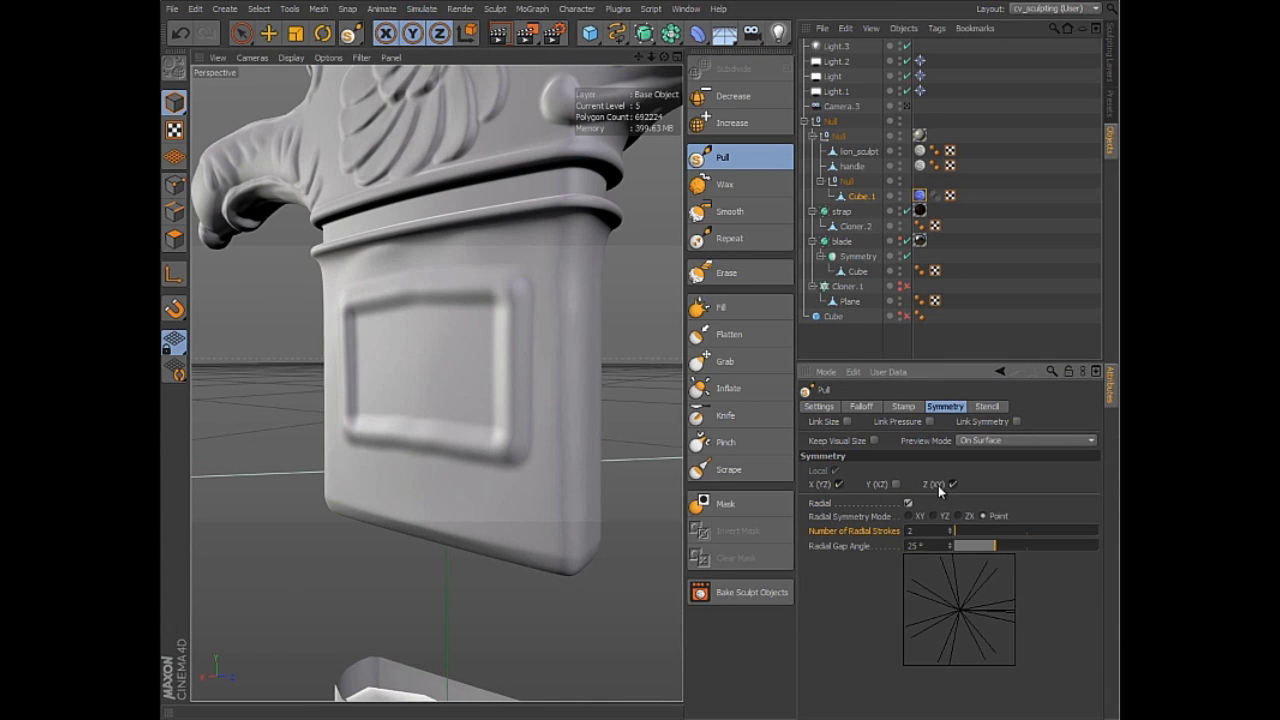
pyautogui.click(938, 485)
pyautogui.moveTo(415, 365); pyautogui.dragTo(464, 340)
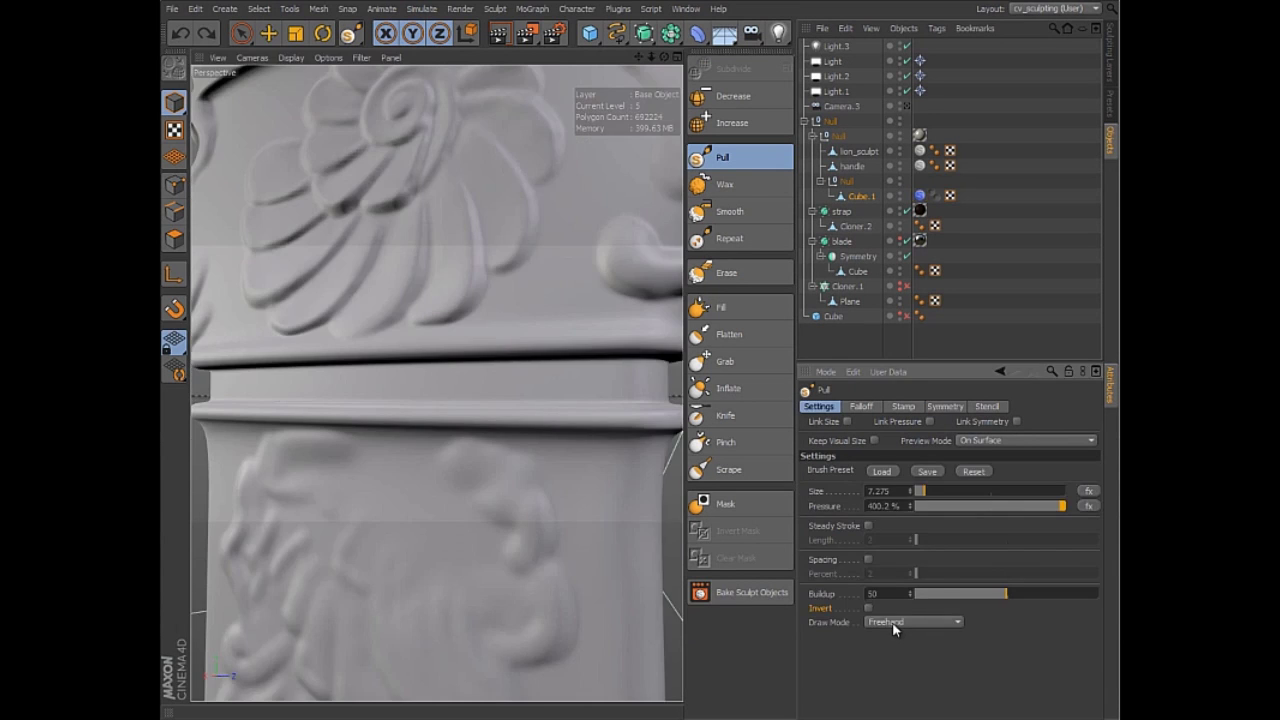
# Place beads along the collar groove with the Pull brush in Drag Dabs mode and try Drag Rect on the relief below.
pyautogui.click(894, 624)
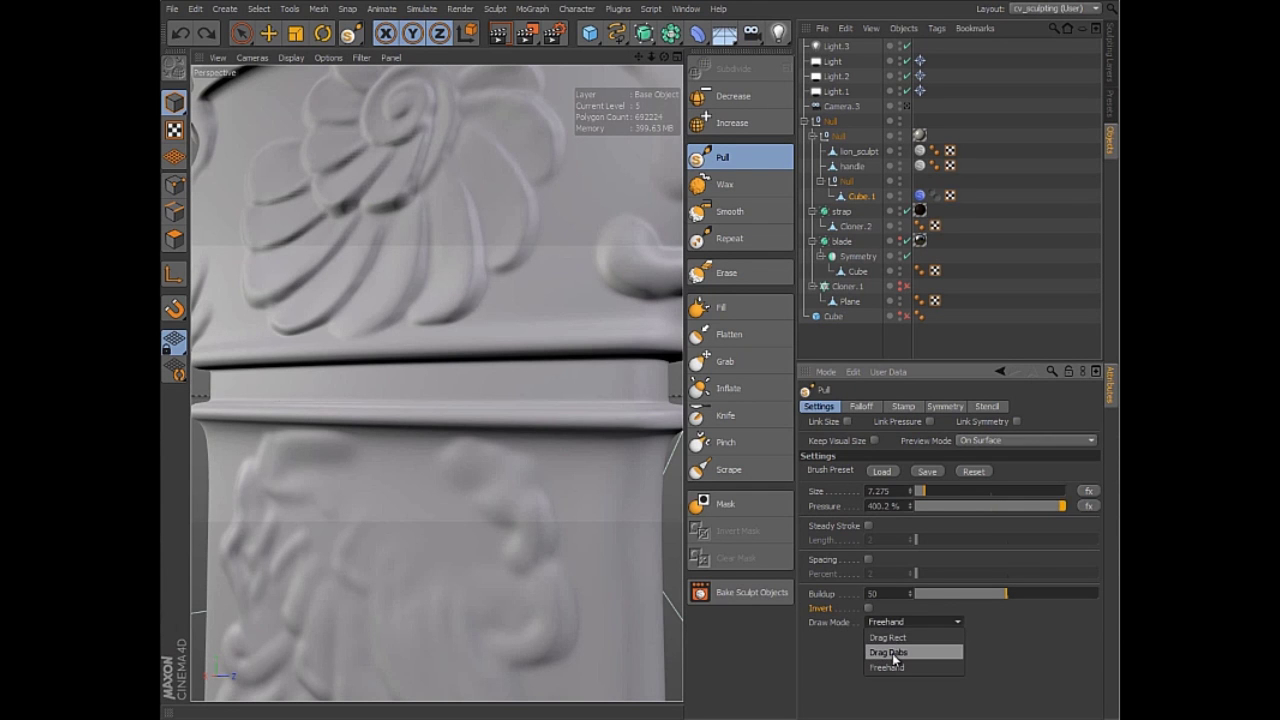
pyautogui.click(892, 654)
pyautogui.moveTo(392, 384); pyautogui.dragTo(492, 379)
pyautogui.click(518, 378)
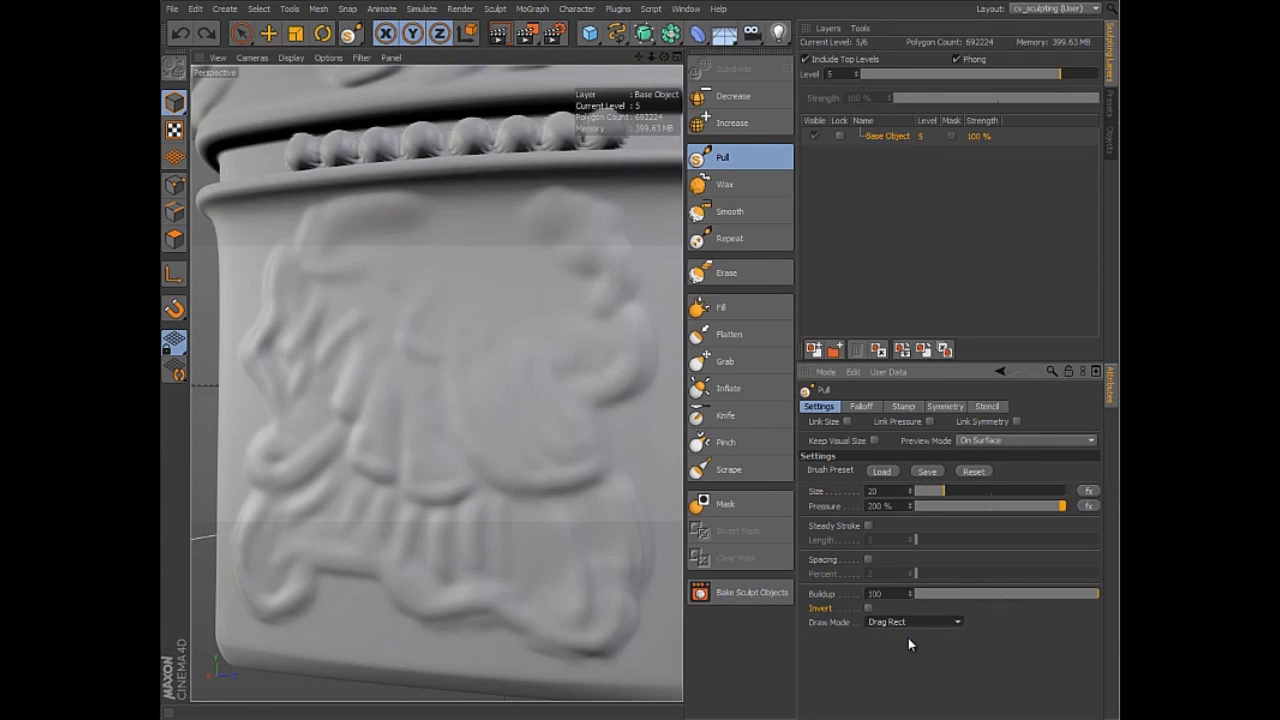
pyautogui.moveTo(432, 361)
pyautogui.mouseDown()
pyautogui.moveTo(509, 457)
pyautogui.moveTo(523, 508)
pyautogui.moveTo(453, 484)
pyautogui.mouseUp()
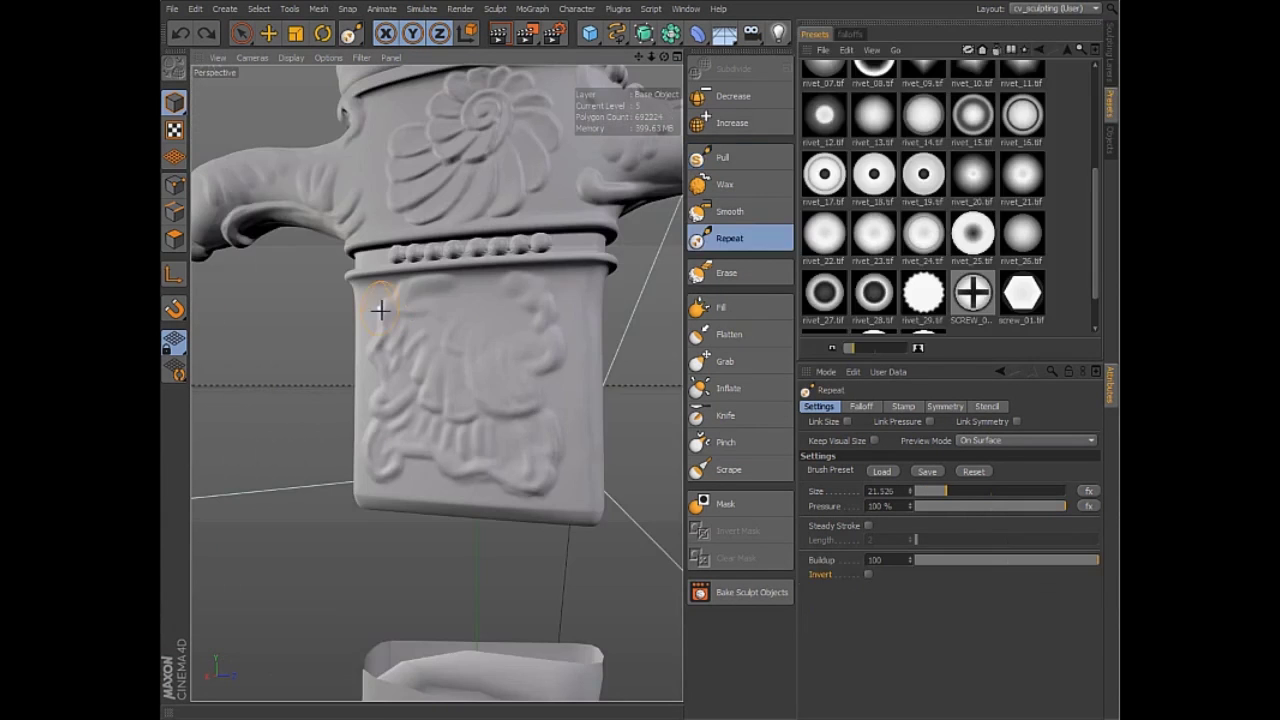
# Stamp horizontal rows of cross-head screws across the block with the Repeat brush, reducing its size to 13.591 and 8.592 between rows.
pyautogui.moveTo(380, 306); pyautogui.dragTo(595, 306)
pyautogui.moveTo(366, 352); pyautogui.dragTo(372, 352, button='middle')
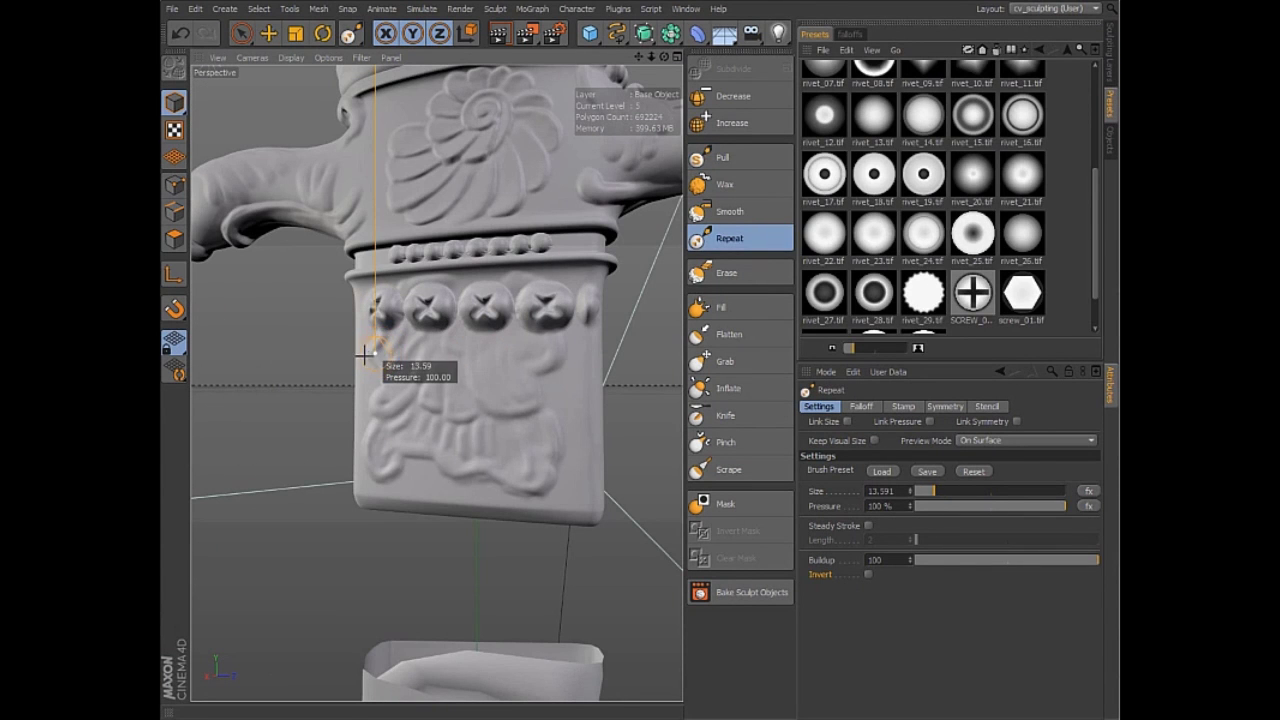
pyautogui.moveTo(366, 352); pyautogui.dragTo(590, 352)
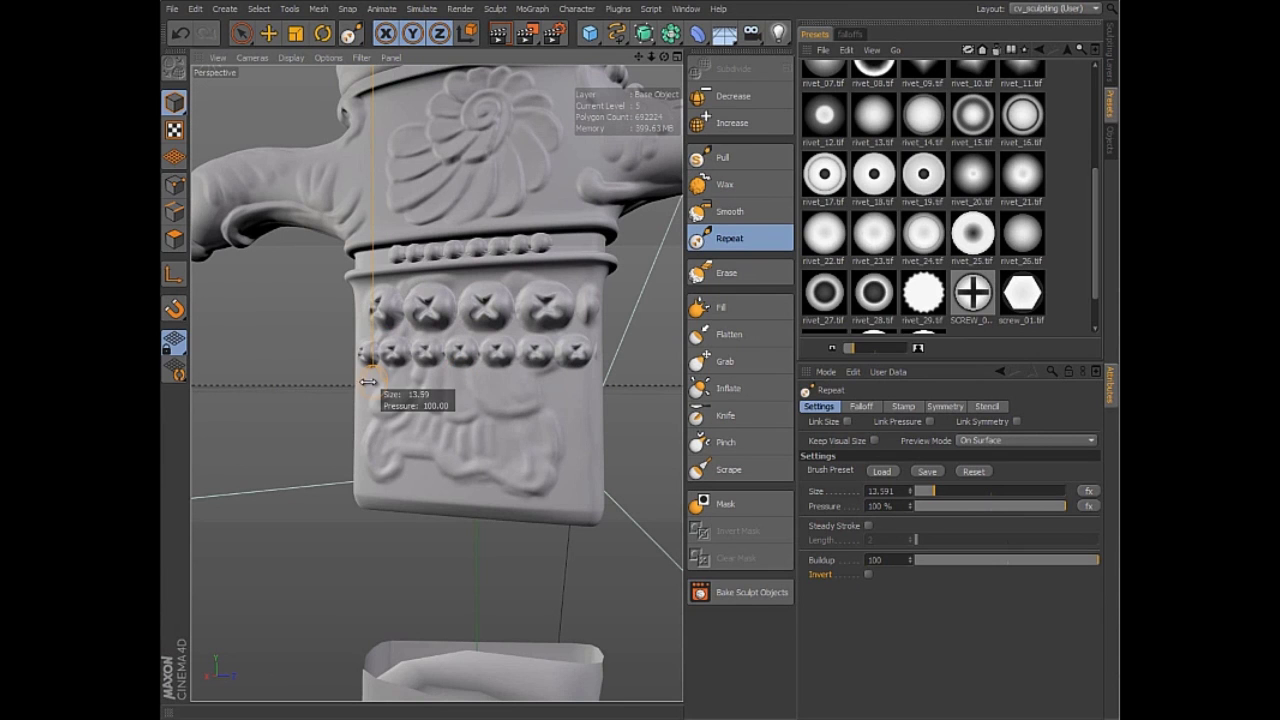
pyautogui.moveTo(364, 381); pyautogui.dragTo(367, 387, button='middle')
pyautogui.moveTo(482, 383); pyautogui.dragTo(585, 383)
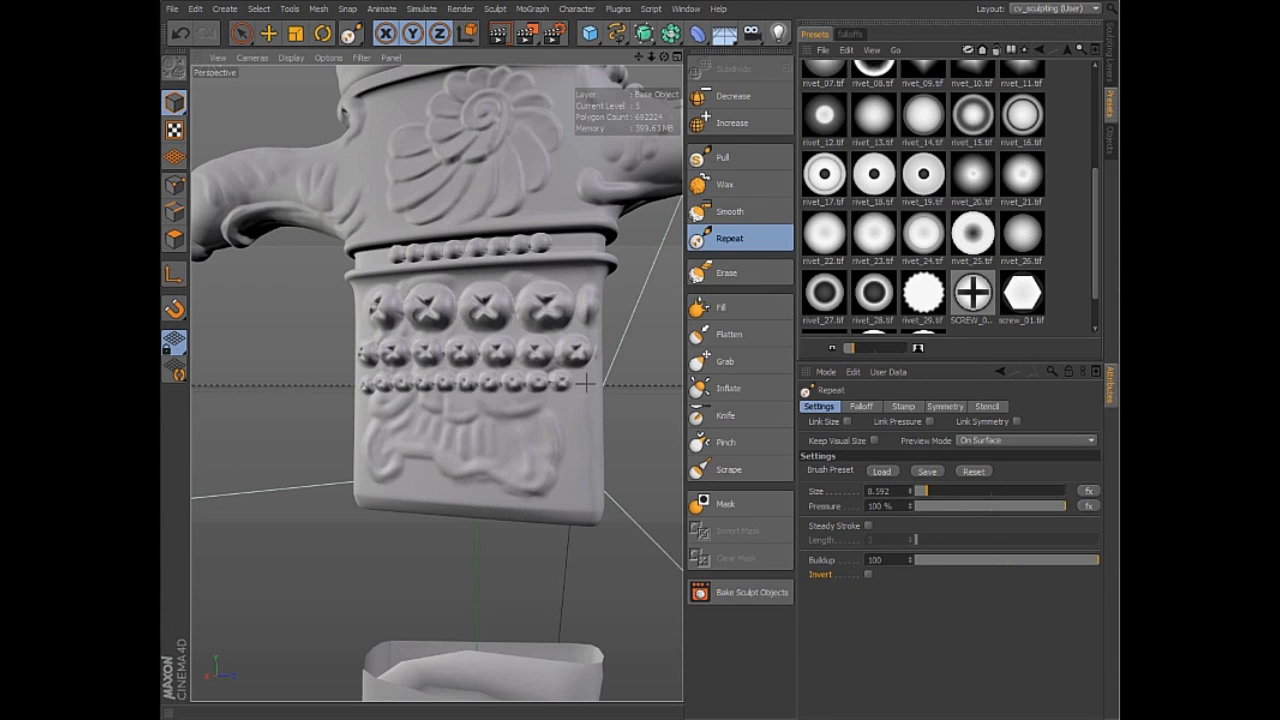
pyautogui.moveTo(421, 408); pyautogui.dragTo(372, 408, button='middle')
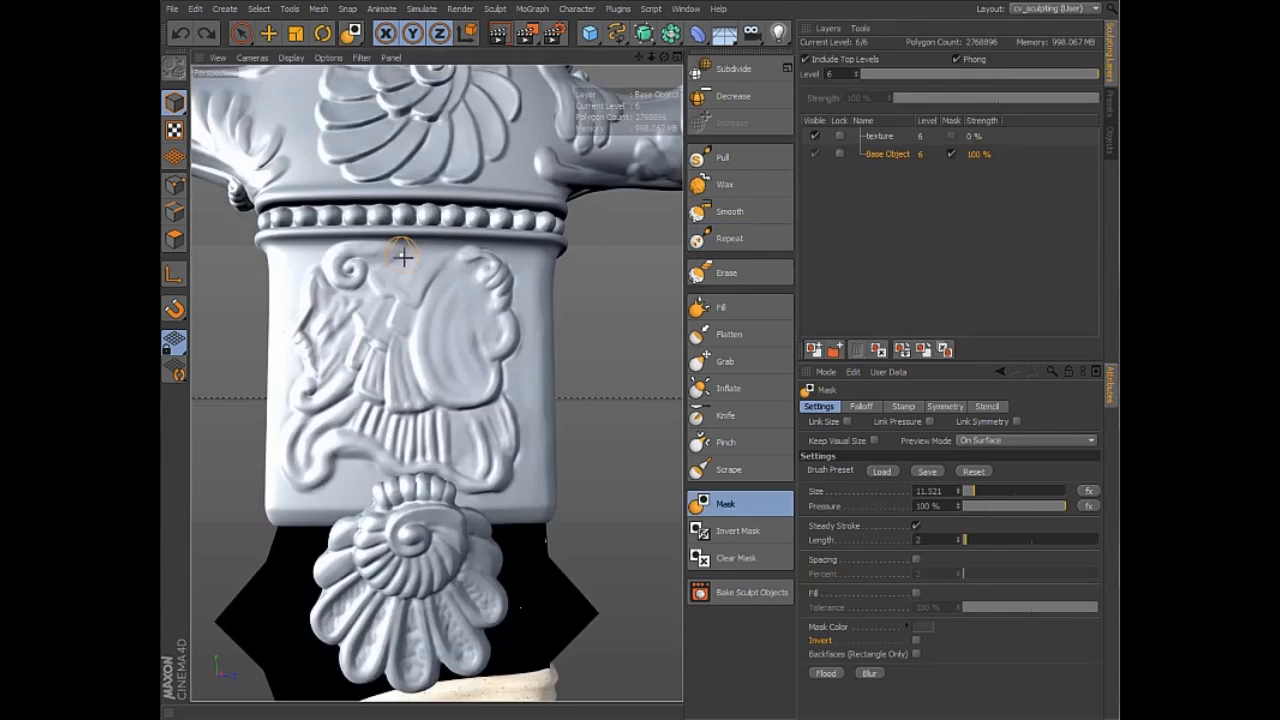
# Mask the outline of the ornate relief below the hand guard and fill the mask's interior.
pyautogui.moveTo(403, 251)
pyautogui.mouseDown()
pyautogui.moveTo(305, 300)
pyautogui.moveTo(296, 408)
pyautogui.moveTo(325, 465)
pyautogui.moveTo(478, 478)
pyautogui.moveTo(510, 380)
pyautogui.moveTo(498, 274)
pyautogui.moveTo(390, 255)
pyautogui.mouseUp()
pyautogui.click(916, 594)
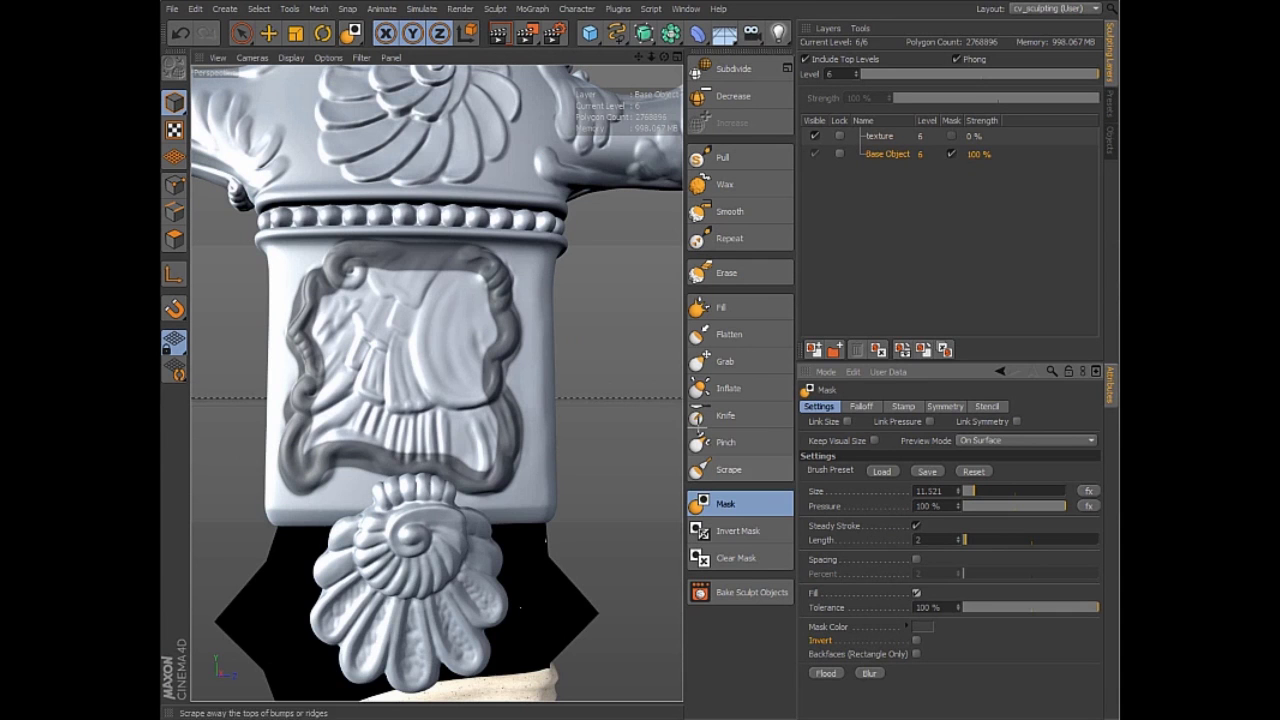
pyautogui.click(405, 398)
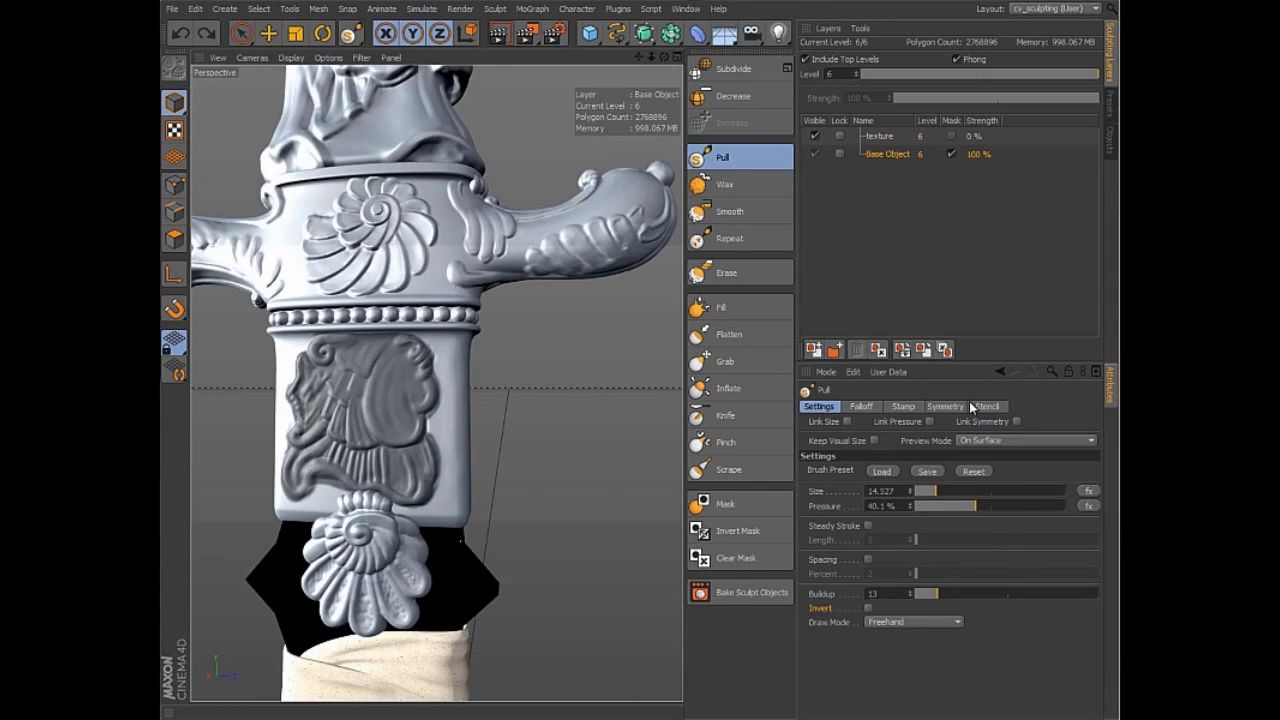
# Enable the Grooves.tif stencil at scale 0.4 on the Pull brush and paint its pattern around the masked relief.
pyautogui.click(980, 407)
pyautogui.click(867, 490)
pyautogui.moveTo(962, 550)
pyautogui.mouseDown()
pyautogui.moveTo(983, 553)
pyautogui.moveTo(949, 555)
pyautogui.mouseUp()
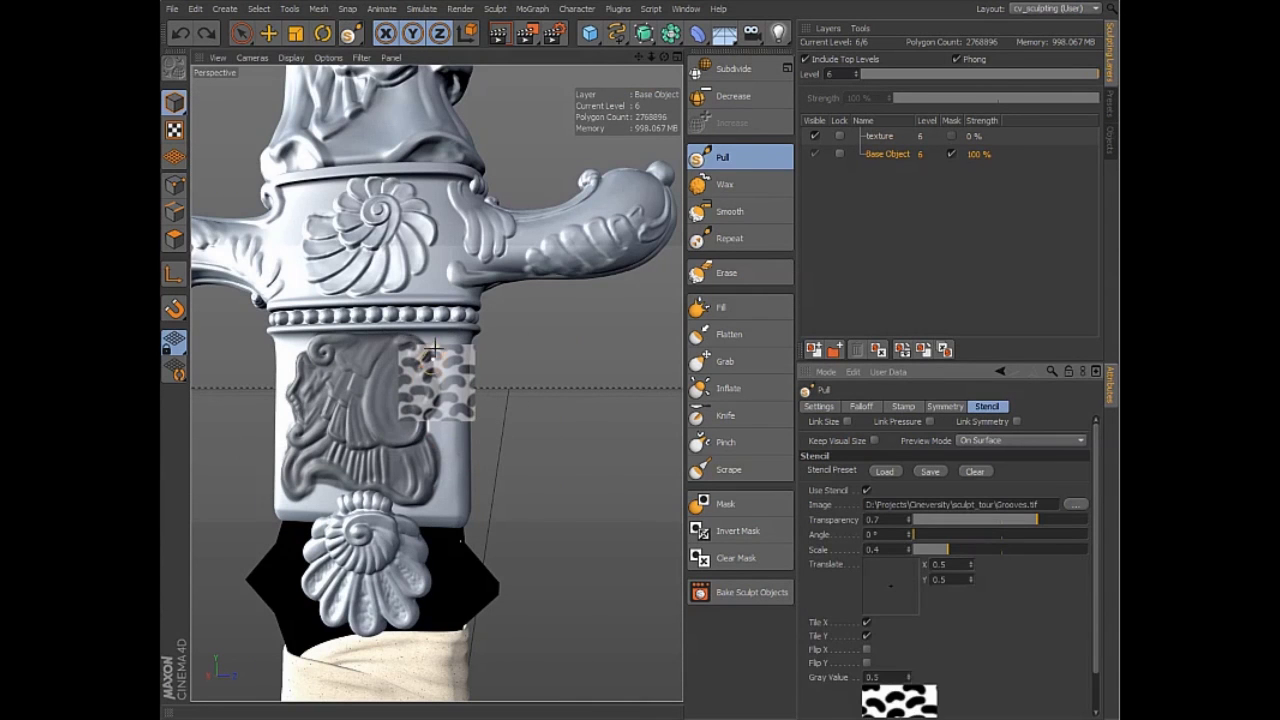
pyautogui.moveTo(446, 352)
pyautogui.mouseDown()
pyautogui.moveTo(459, 452)
pyautogui.moveTo(456, 345)
pyautogui.moveTo(424, 509)
pyautogui.mouseUp()
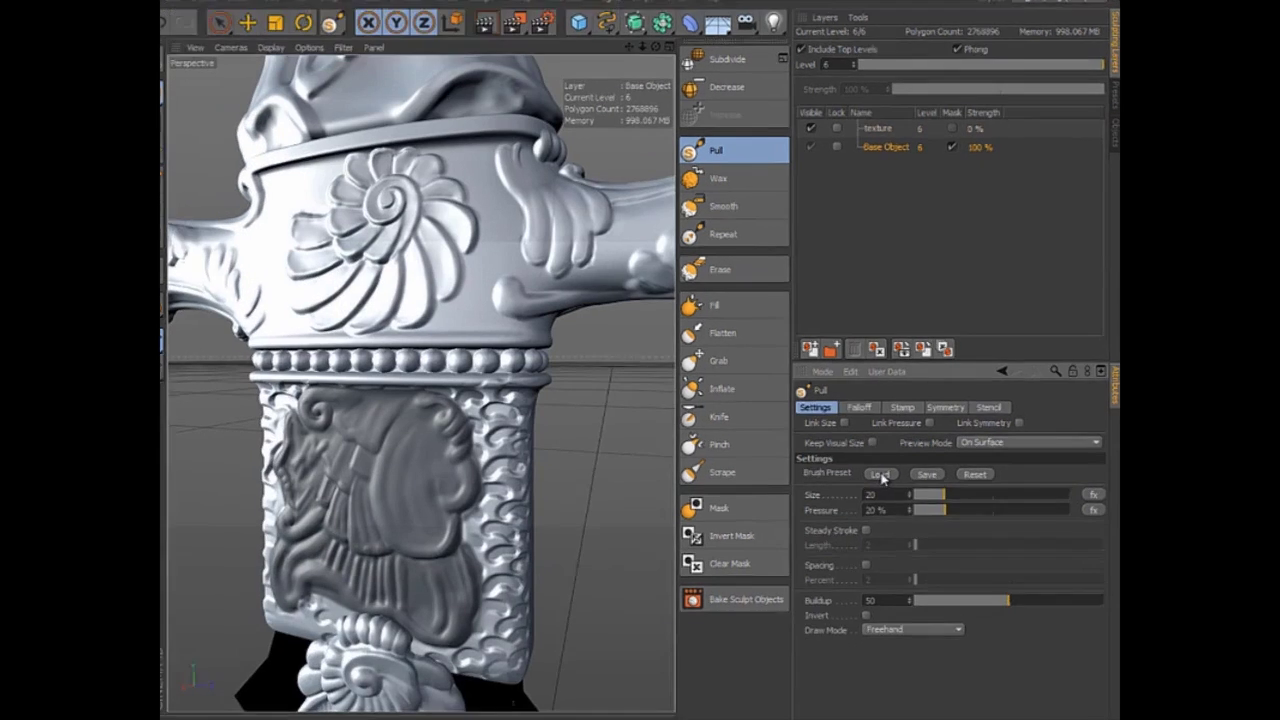
# Browse the saved brush presets for the Pull brush.
pyautogui.click(884, 471)
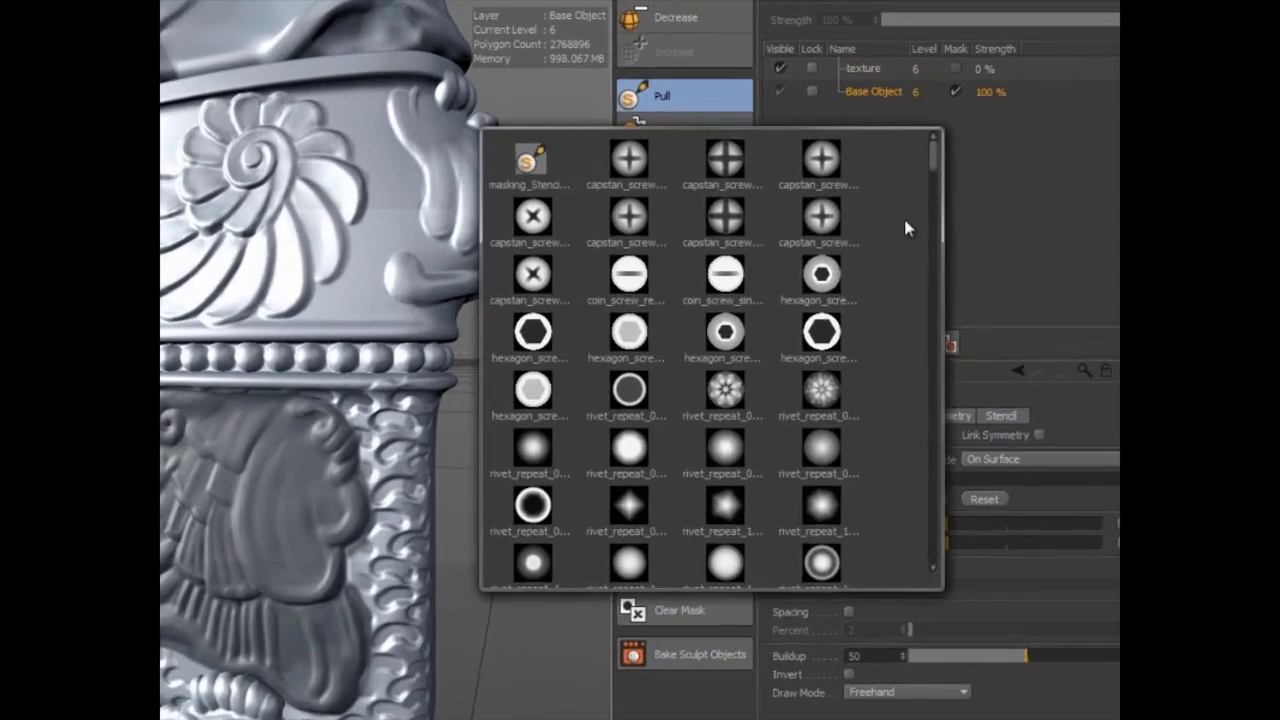
pyautogui.moveTo(935, 127); pyautogui.dragTo(935, 152)
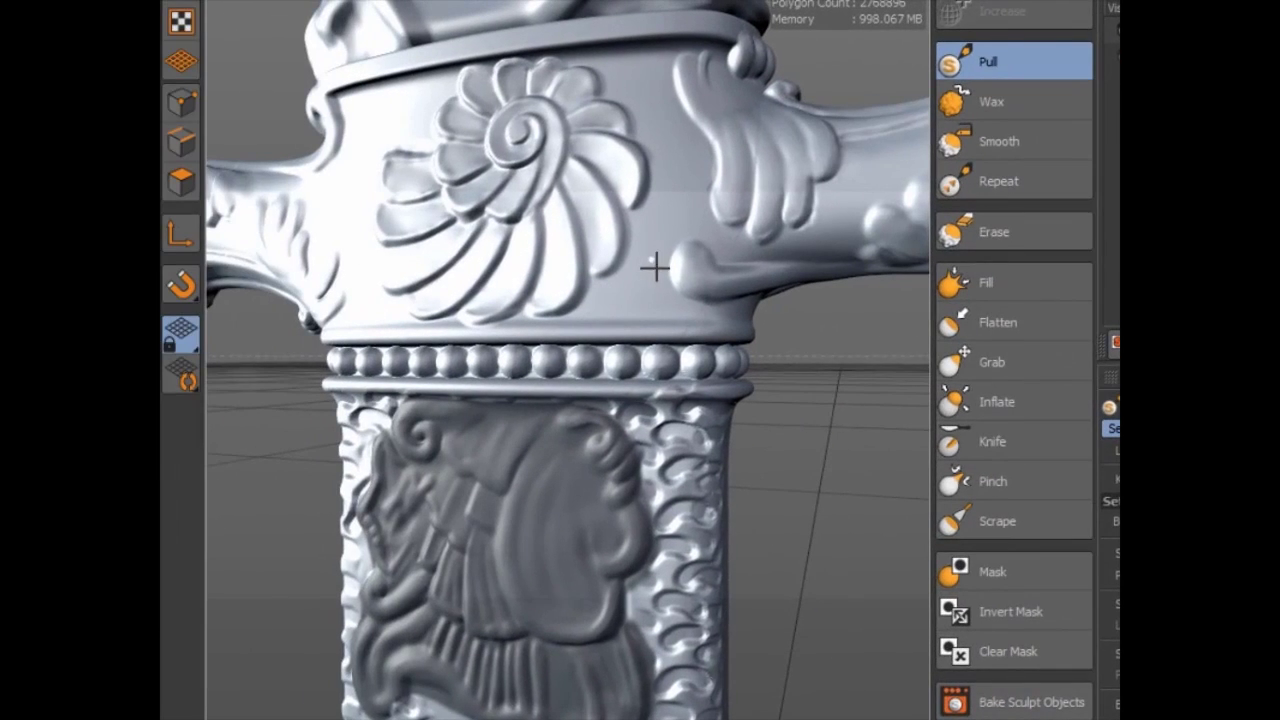
# Stamp a flower rosette beside the shell ornament on the hand guard, and load a rivet_repeat brush preset for the Pull brush.
pyautogui.click(655, 265)
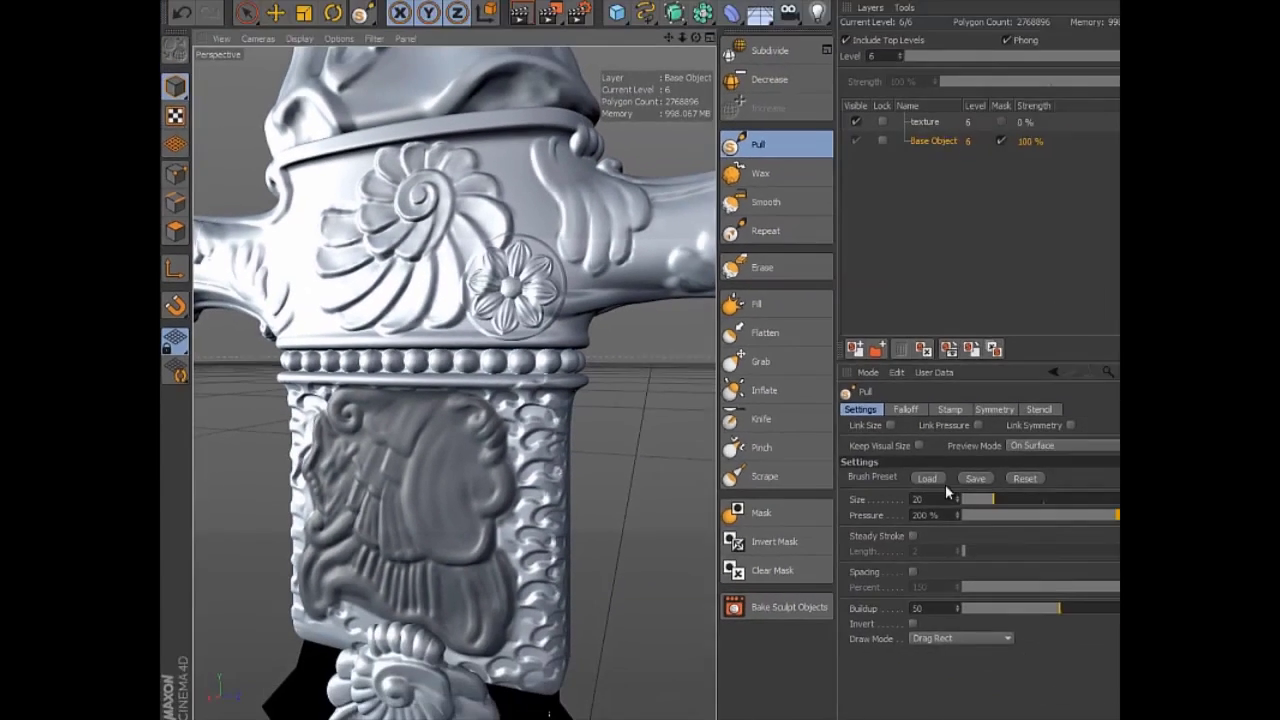
pyautogui.click(873, 488)
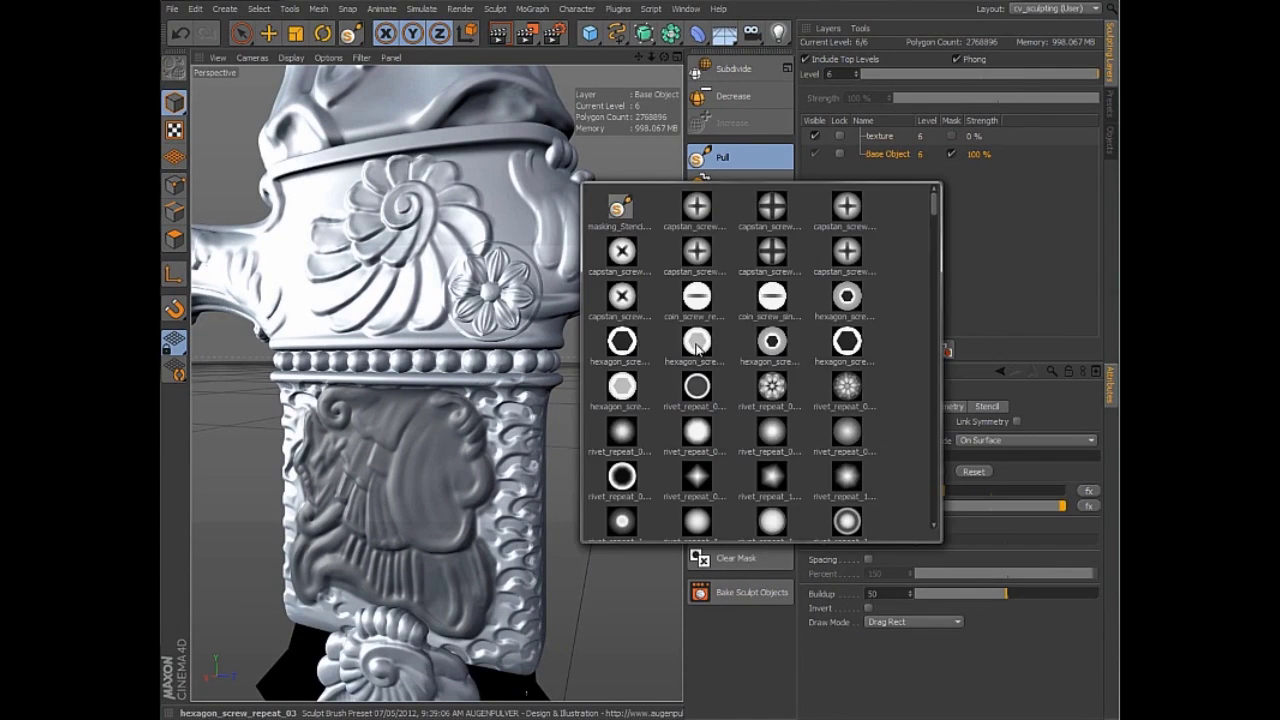
pyautogui.click(772, 395)
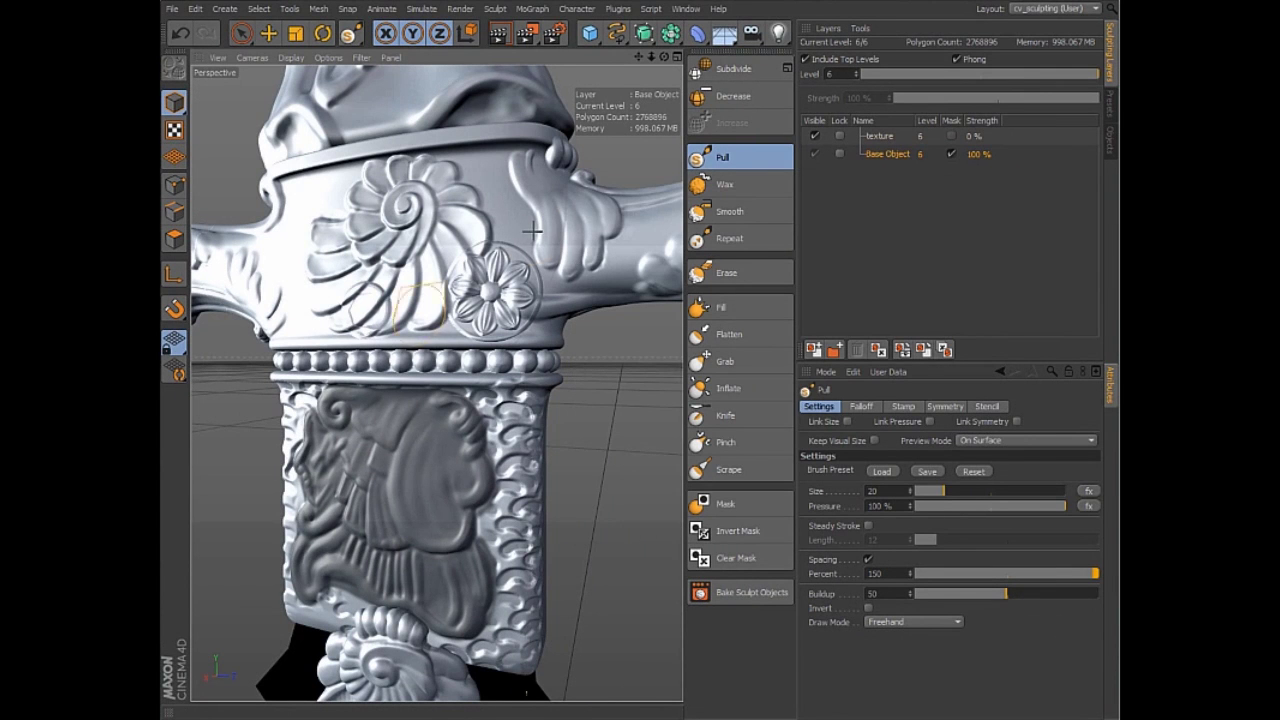
# Open the dialog for saving a new brush preset, cancel it, and reset the Pull brush to its default settings.
pyautogui.click(938, 471)
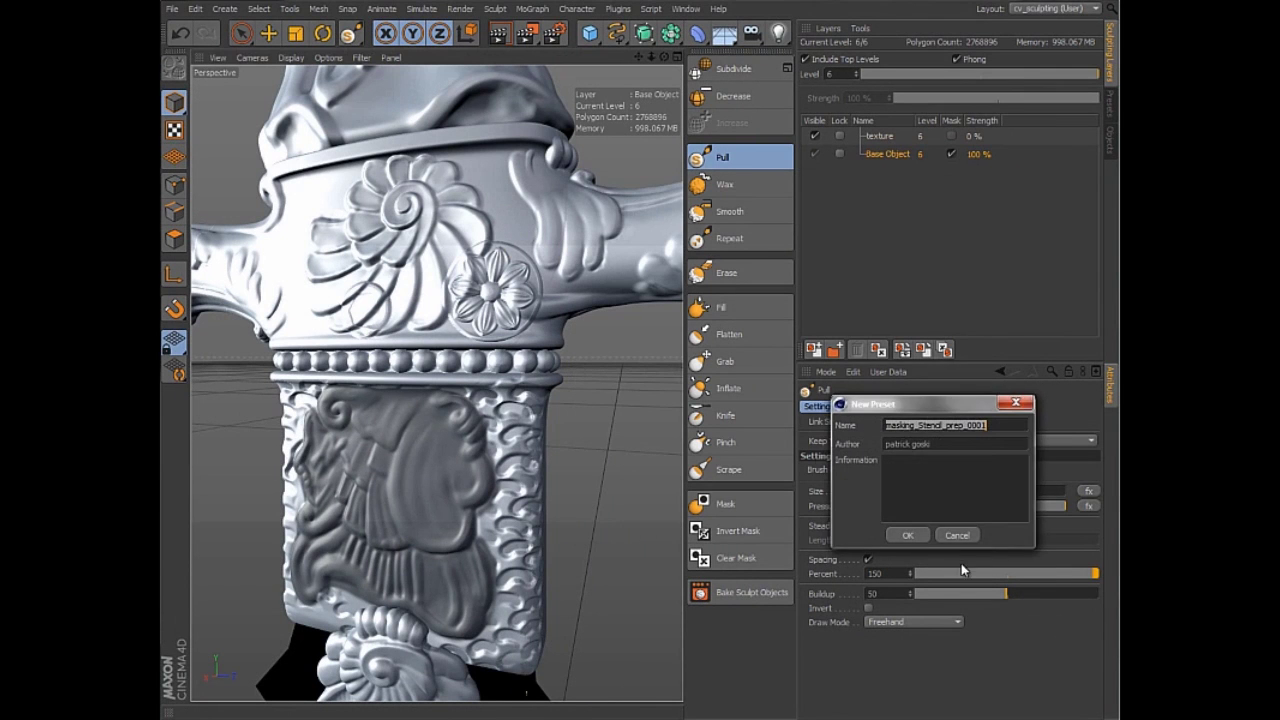
pyautogui.click(956, 535)
pyautogui.click(982, 471)
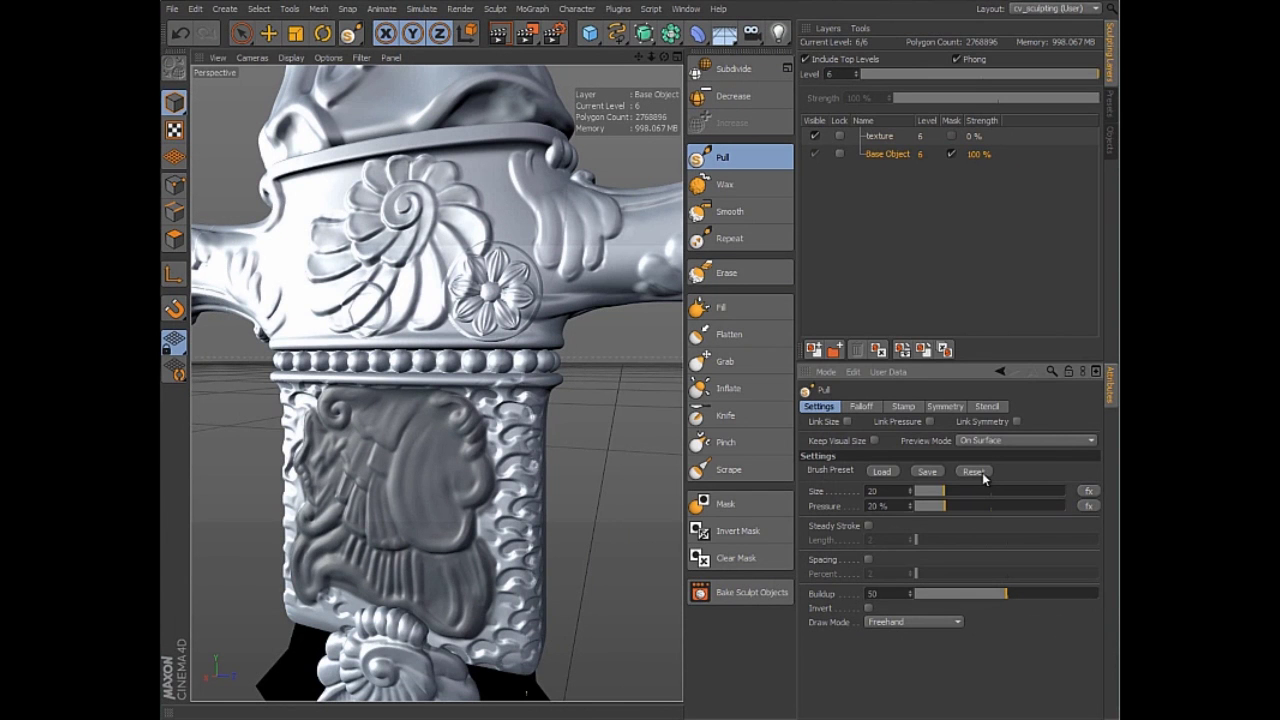
# Browse the base mesh, sculpt brush and shader folders in the preset library.
pyautogui.click(1108, 103)
pyautogui.doubleClick(925, 92)
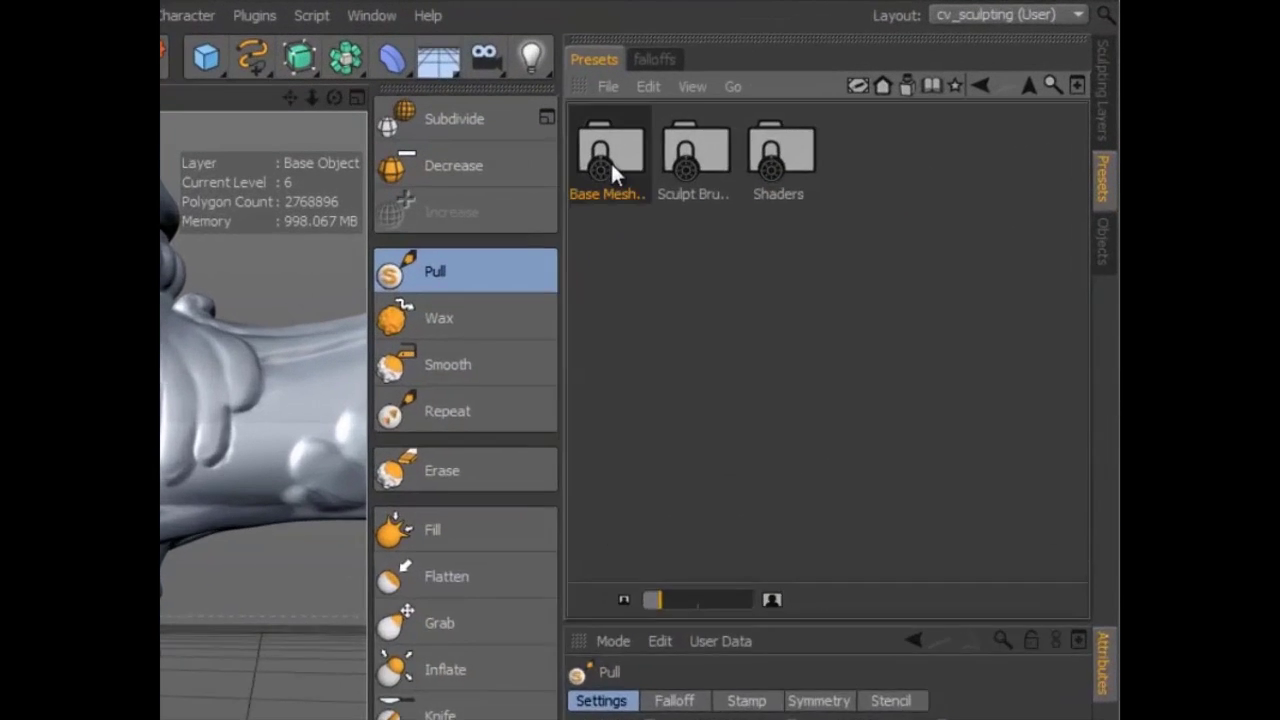
pyautogui.doubleClick(824, 92)
pyautogui.click(966, 100)
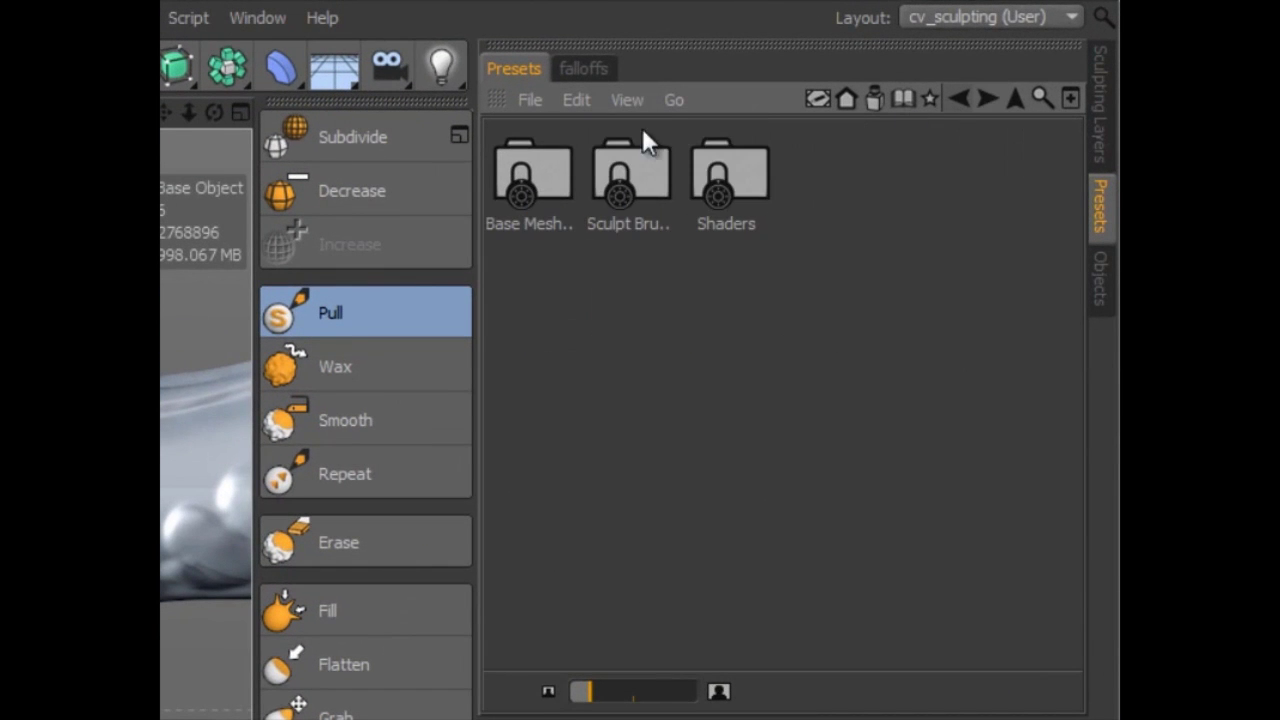
pyautogui.doubleClick(629, 177)
pyautogui.click(962, 98)
pyautogui.doubleClick(715, 186)
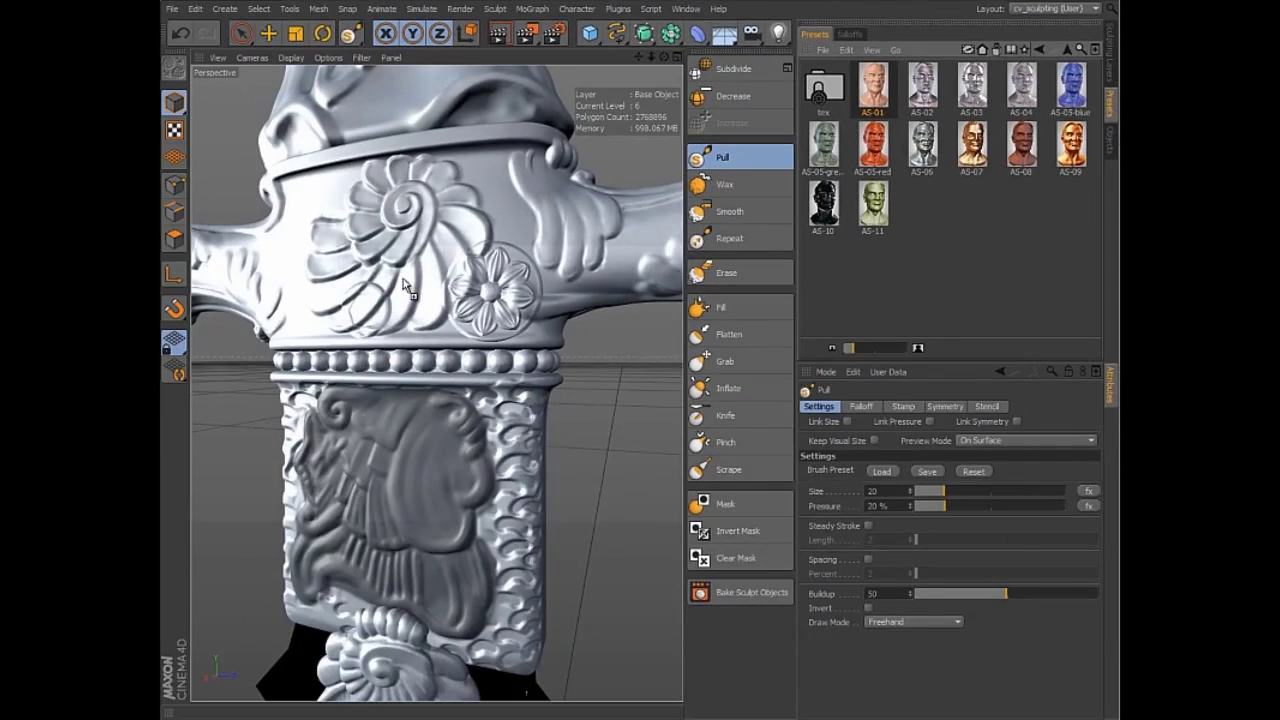
# Try the AS-01, AS-05-red and AS-08 shaders on the hilt, and apply the AS-09 shader.
pyautogui.moveTo(408, 287); pyautogui.dragTo(408, 287)
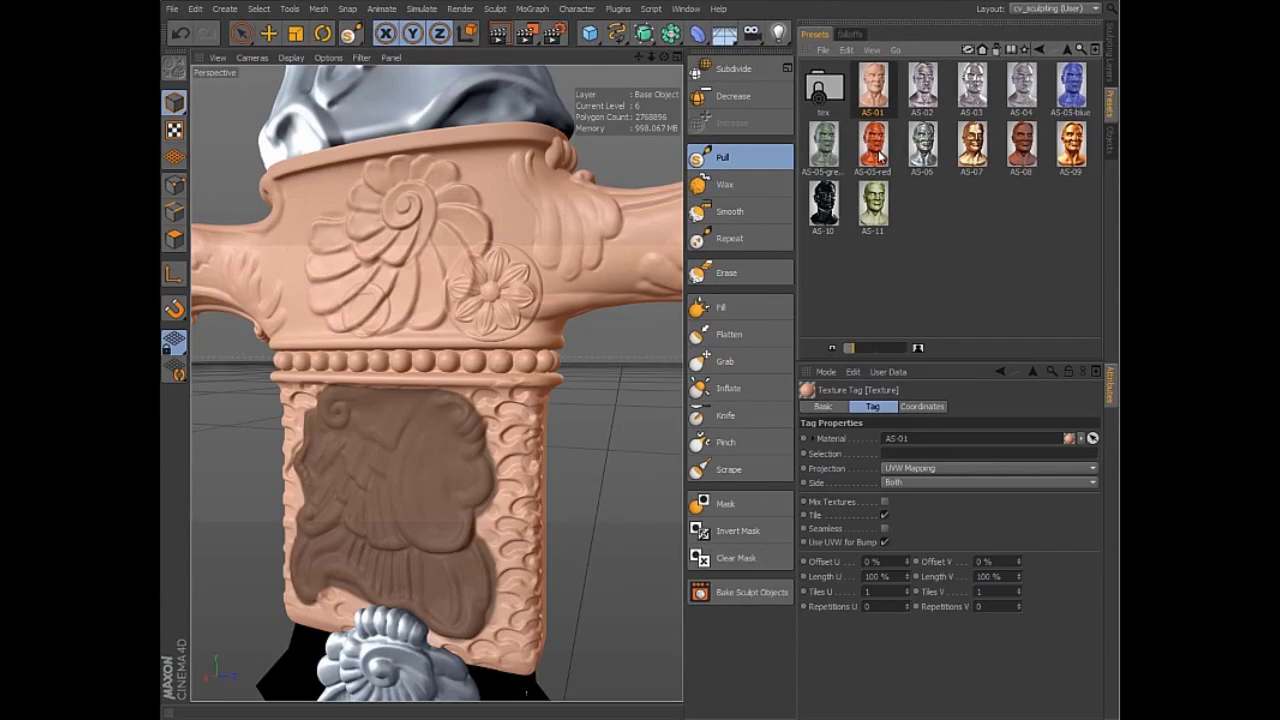
pyautogui.moveTo(873, 145); pyautogui.dragTo(489, 213)
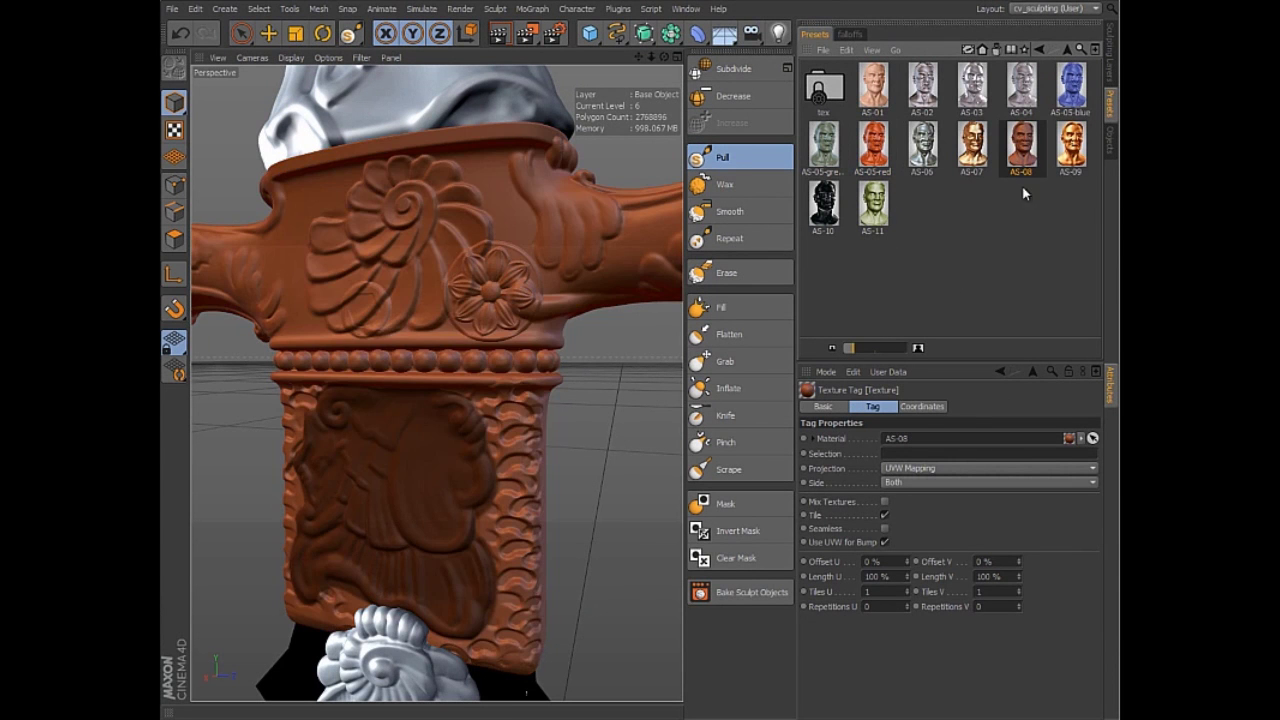
pyautogui.moveTo(1070, 145)
pyautogui.mouseDown()
pyautogui.moveTo(410, 375)
pyautogui.moveTo(322, 302)
pyautogui.mouseUp()
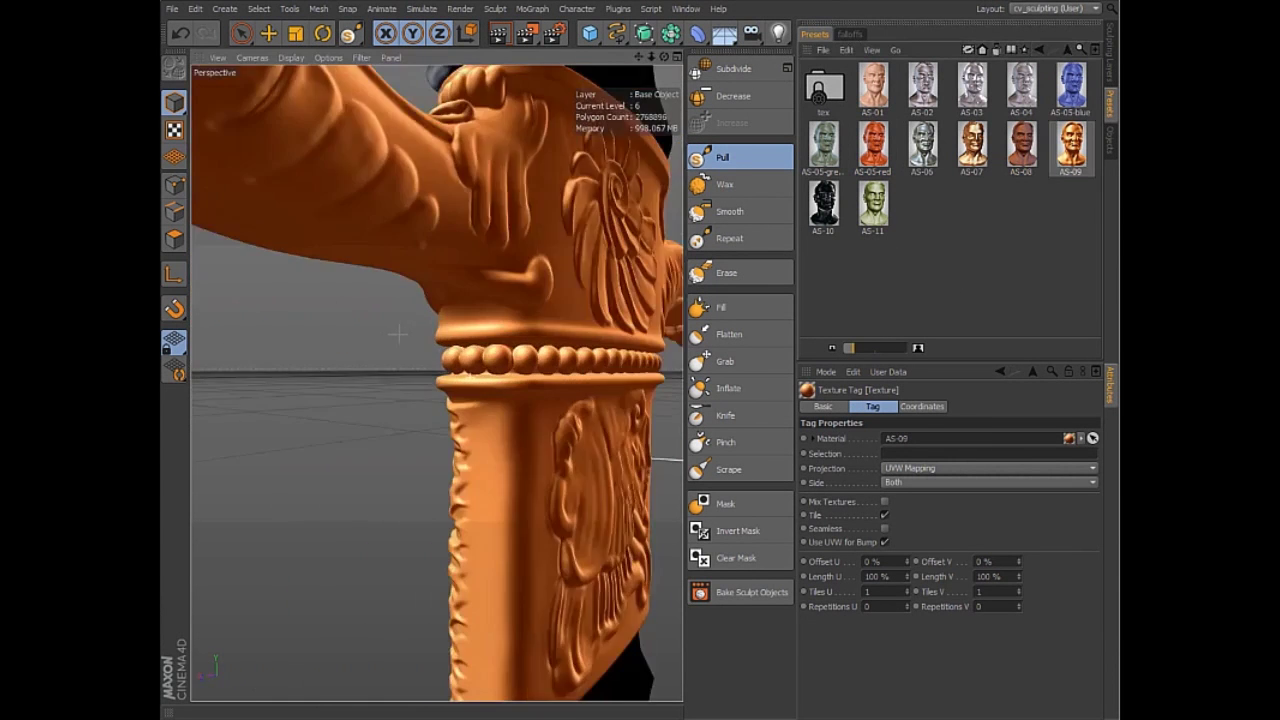
# Raise the hilt's current sculpt level to 6.
pyautogui.keyDown('alt'); pyautogui.moveTo(357, 377); pyautogui.dragTo(493, 372); pyautogui.keyUp('alt')
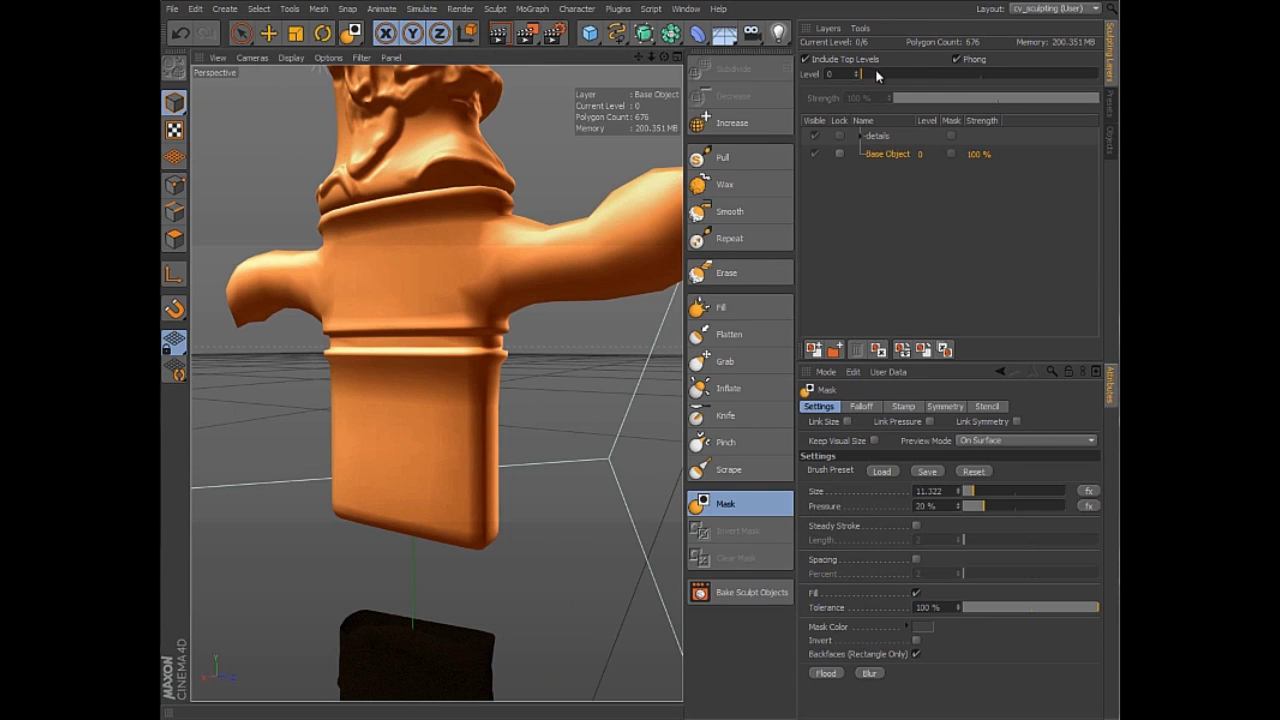
pyautogui.moveTo(868, 74); pyautogui.dragTo(939, 76)
pyautogui.moveTo(1063, 78); pyautogui.dragTo(1099, 74)
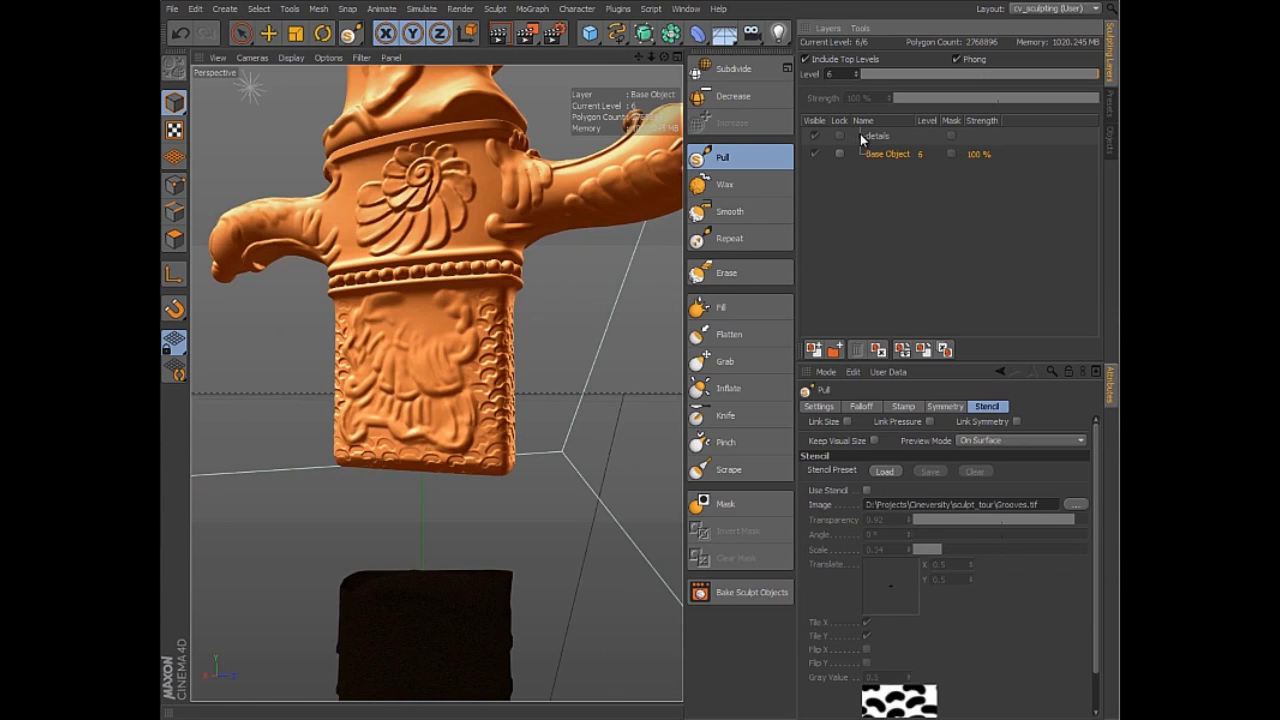
# Expand the details layer folder, toggle the grooves layer's mask and visibility, and adjust its strength.
pyautogui.click(860, 134)
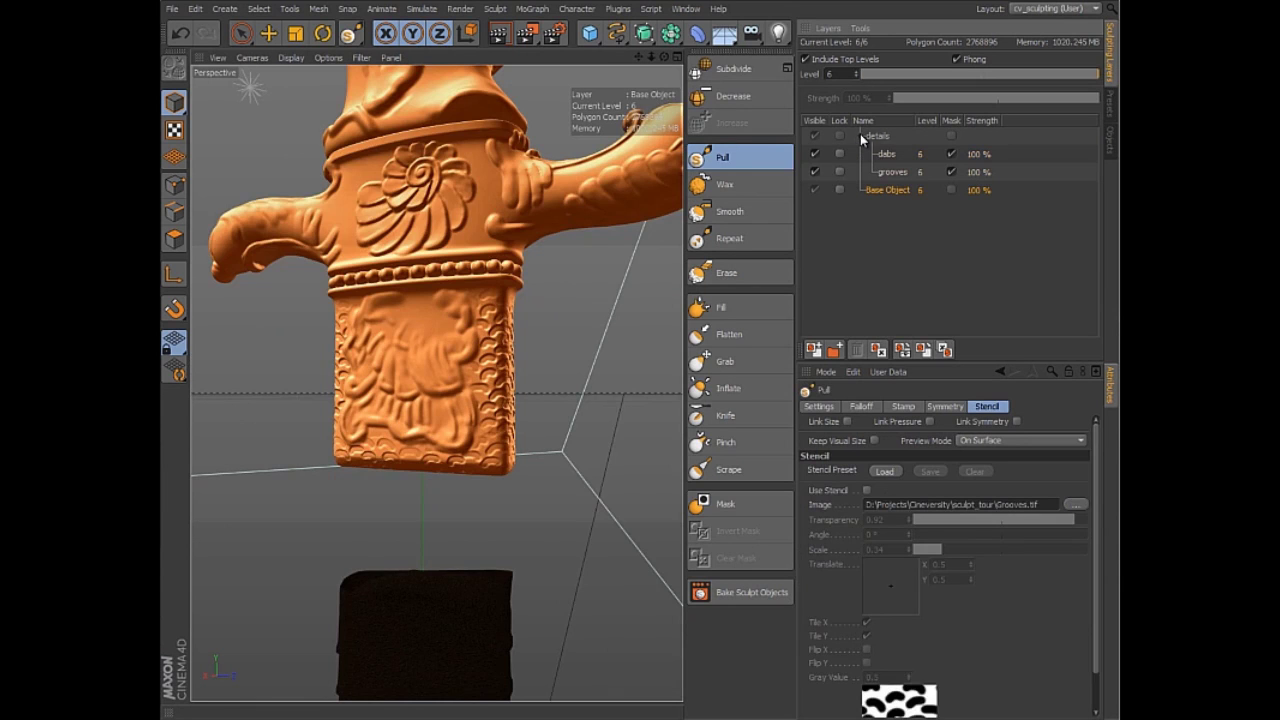
pyautogui.click(888, 158)
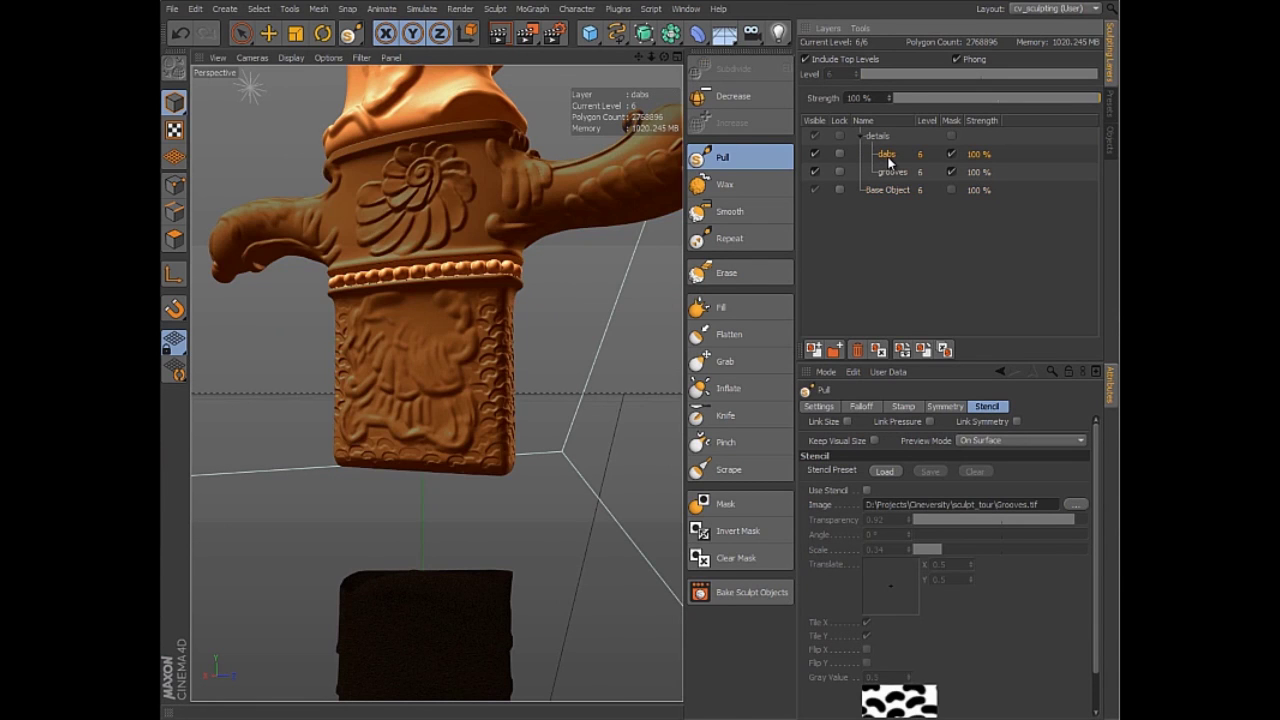
pyautogui.click(952, 177)
pyautogui.click(952, 177)
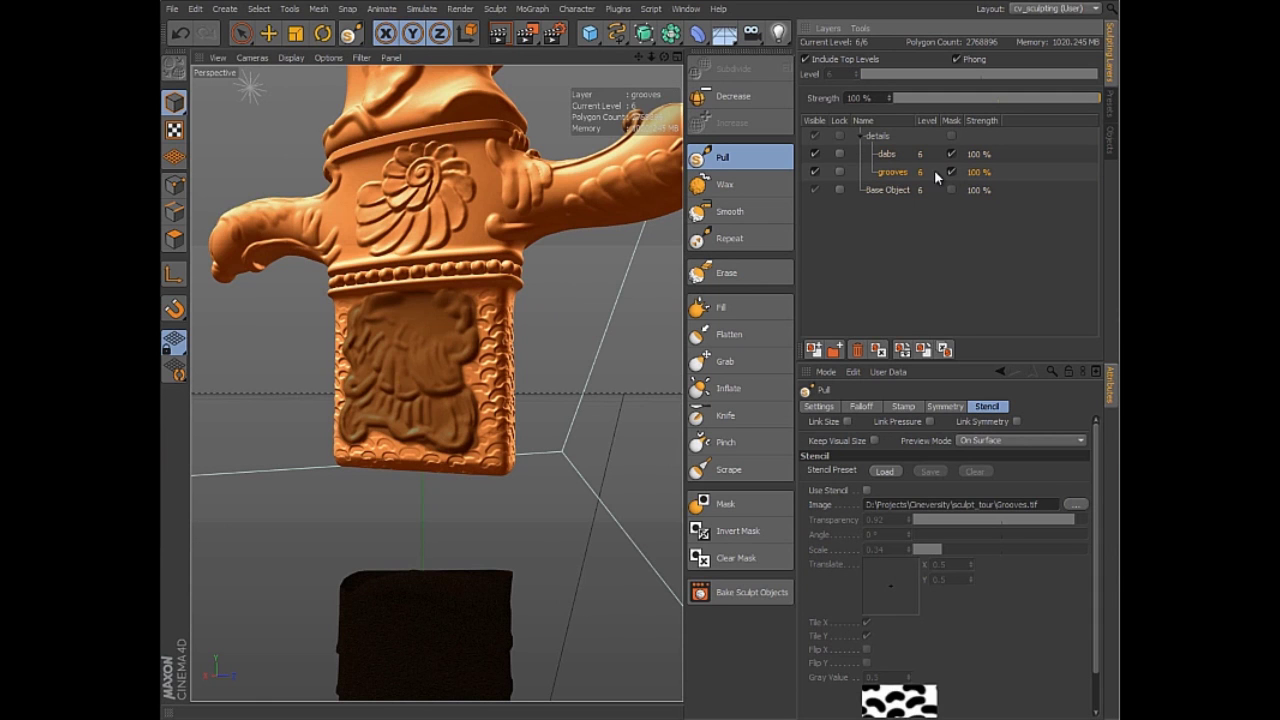
pyautogui.click(817, 173)
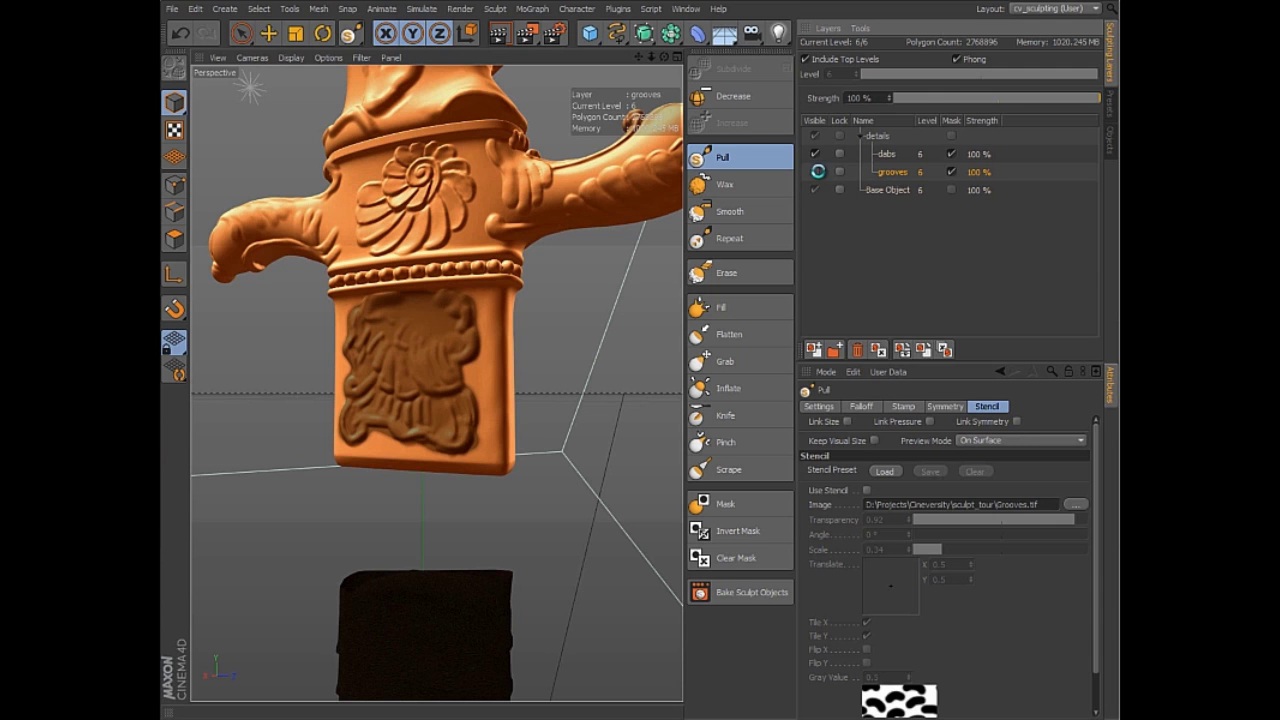
pyautogui.click(997, 97)
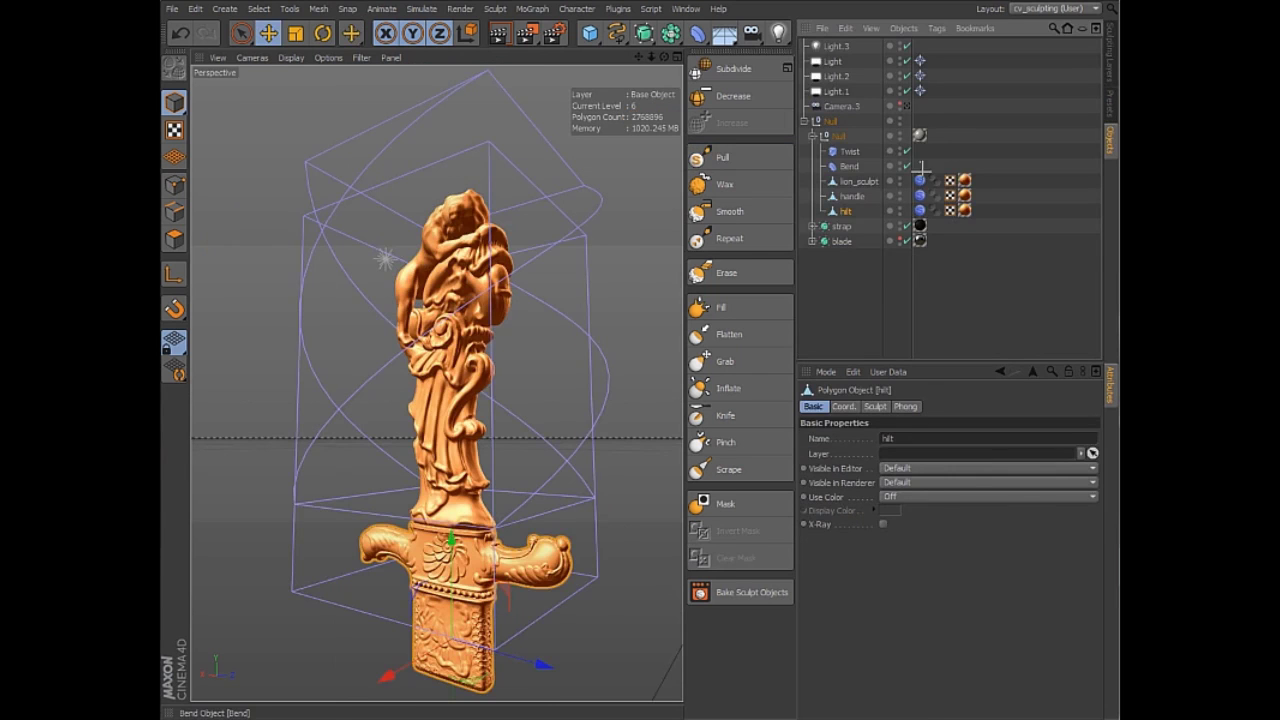
# Freeze the Sculpt tags of lion_sculpt, handle and hilt, and allow deformations on them.
pyautogui.moveTo(925, 214); pyautogui.dragTo(923, 215)
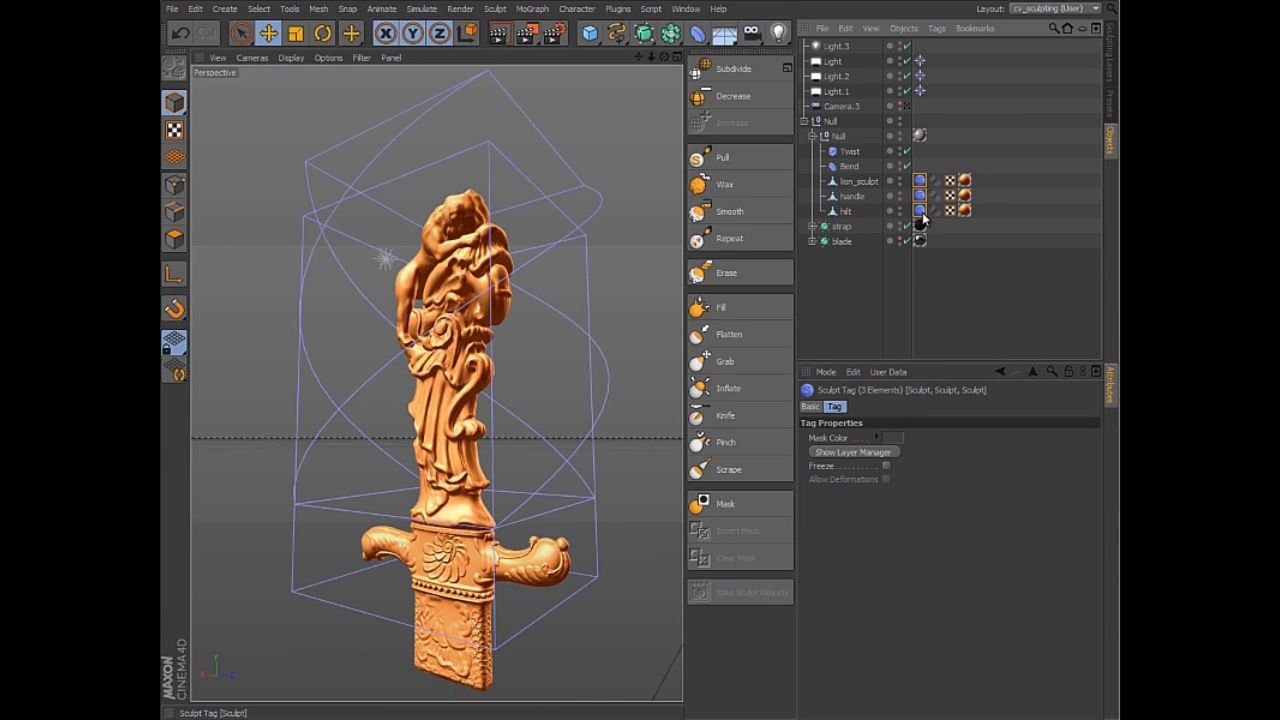
pyautogui.click(885, 466)
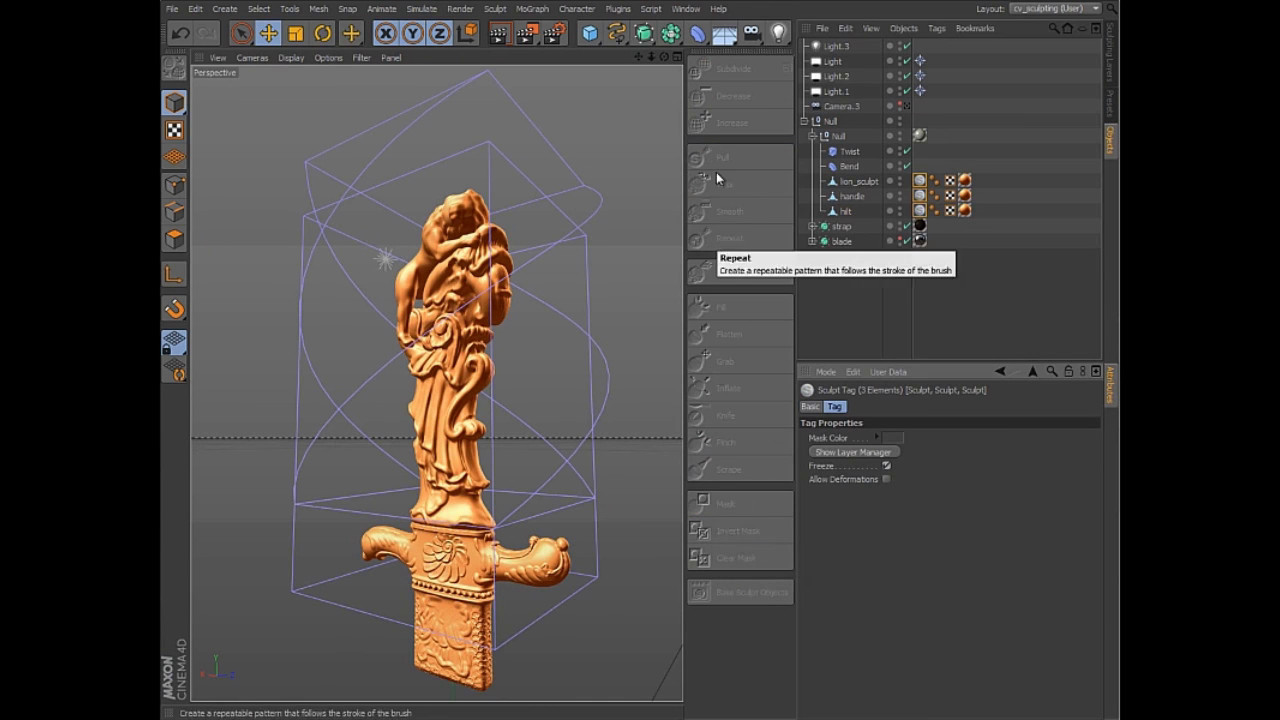
pyautogui.click(862, 158)
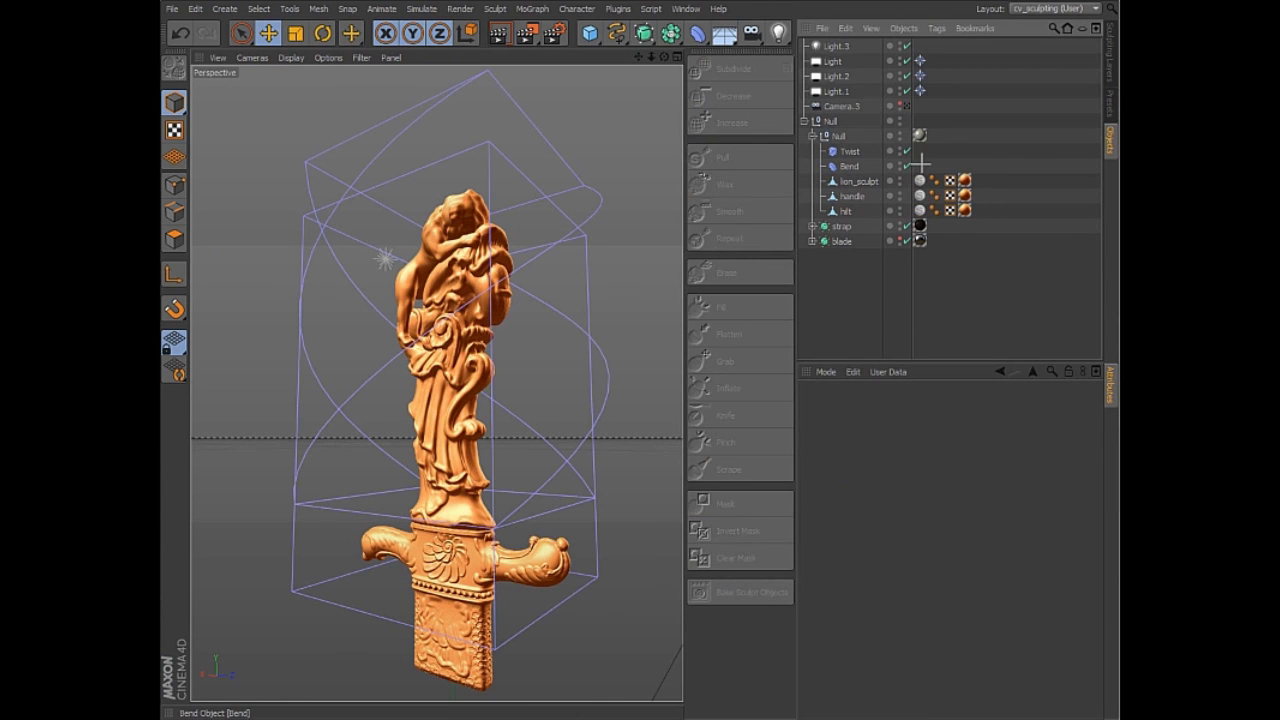
pyautogui.moveTo(920, 166); pyautogui.dragTo(922, 214)
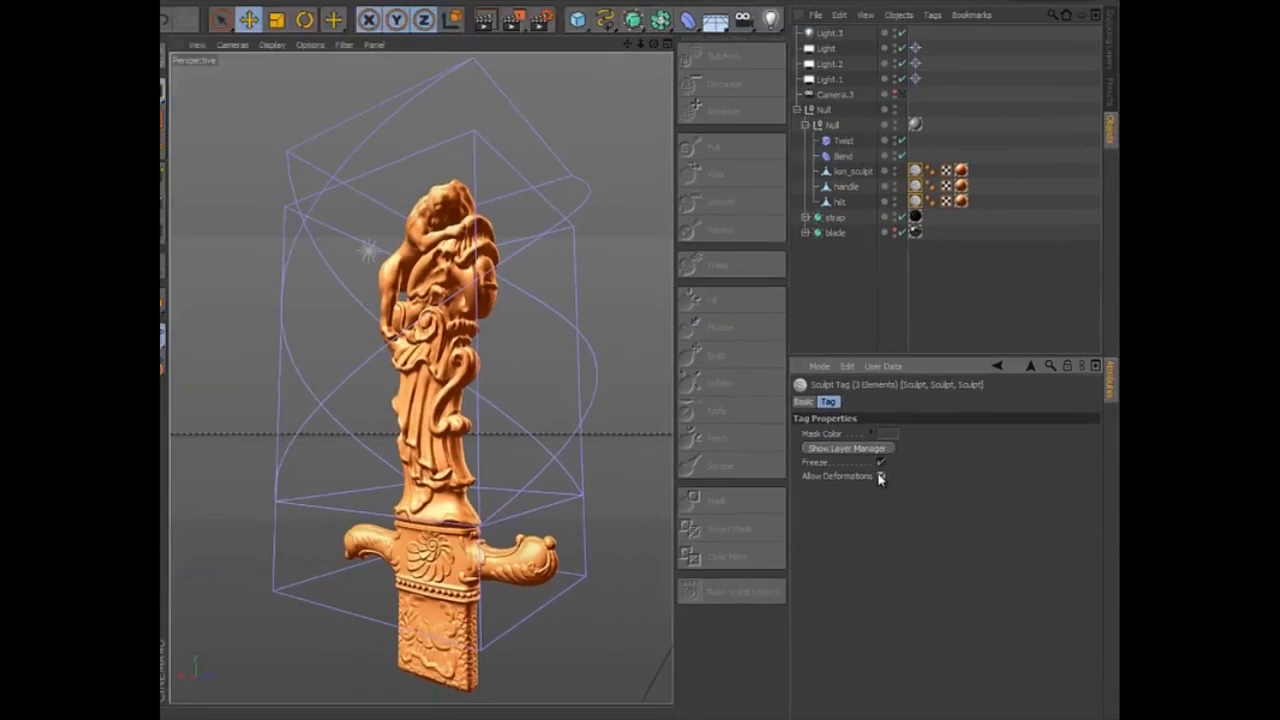
pyautogui.click(881, 477)
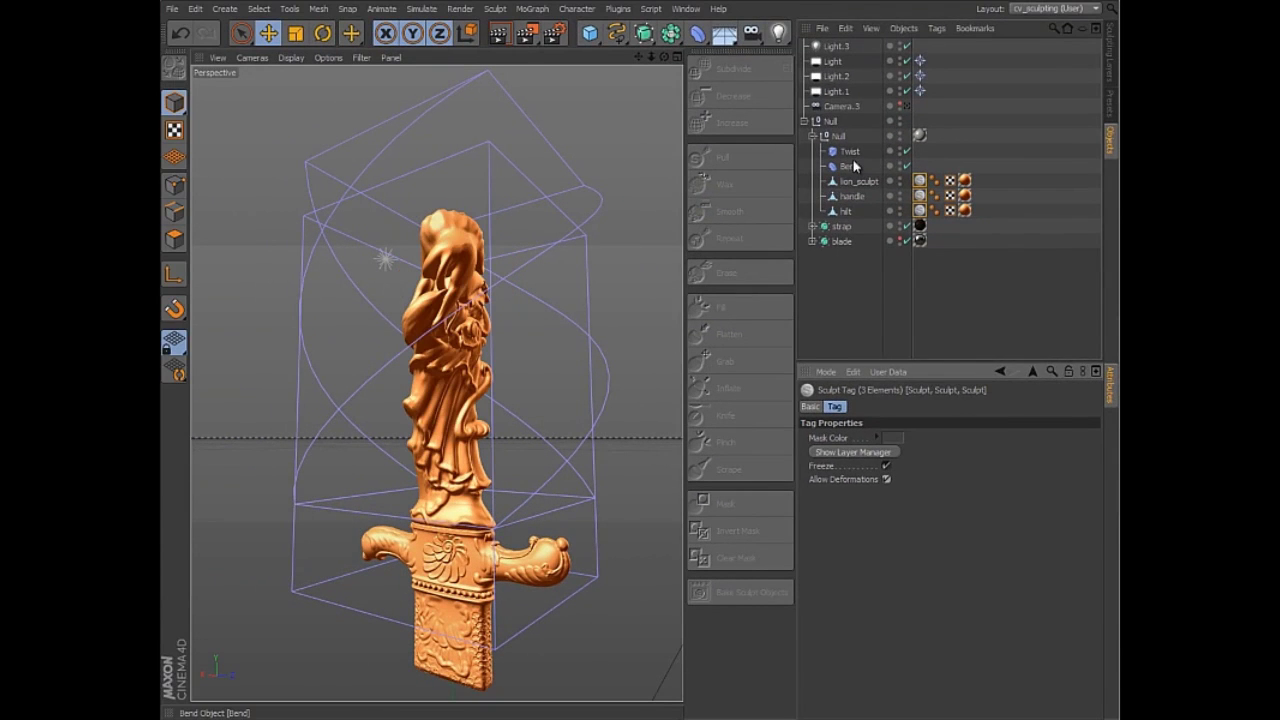
# Set the Bend deformer's strength to 180°.
pyautogui.click(843, 156)
pyautogui.click(914, 467)
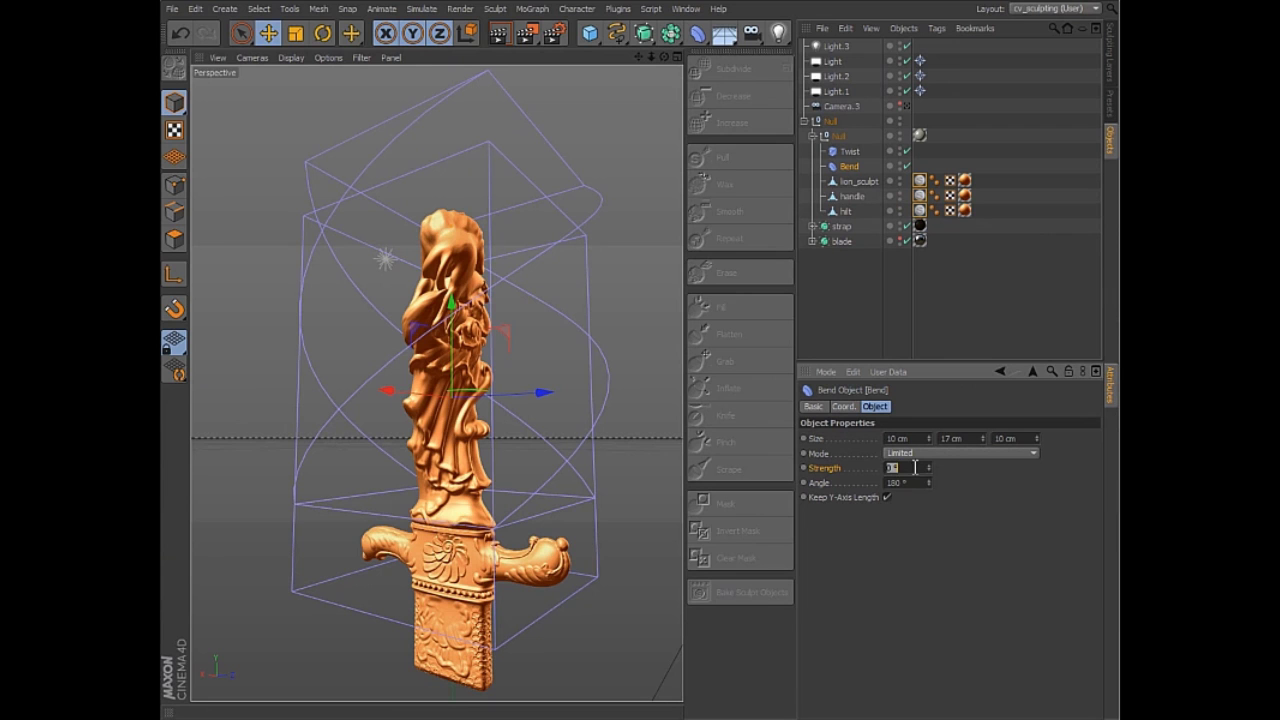
pyautogui.write('180')
pyautogui.press('Return')
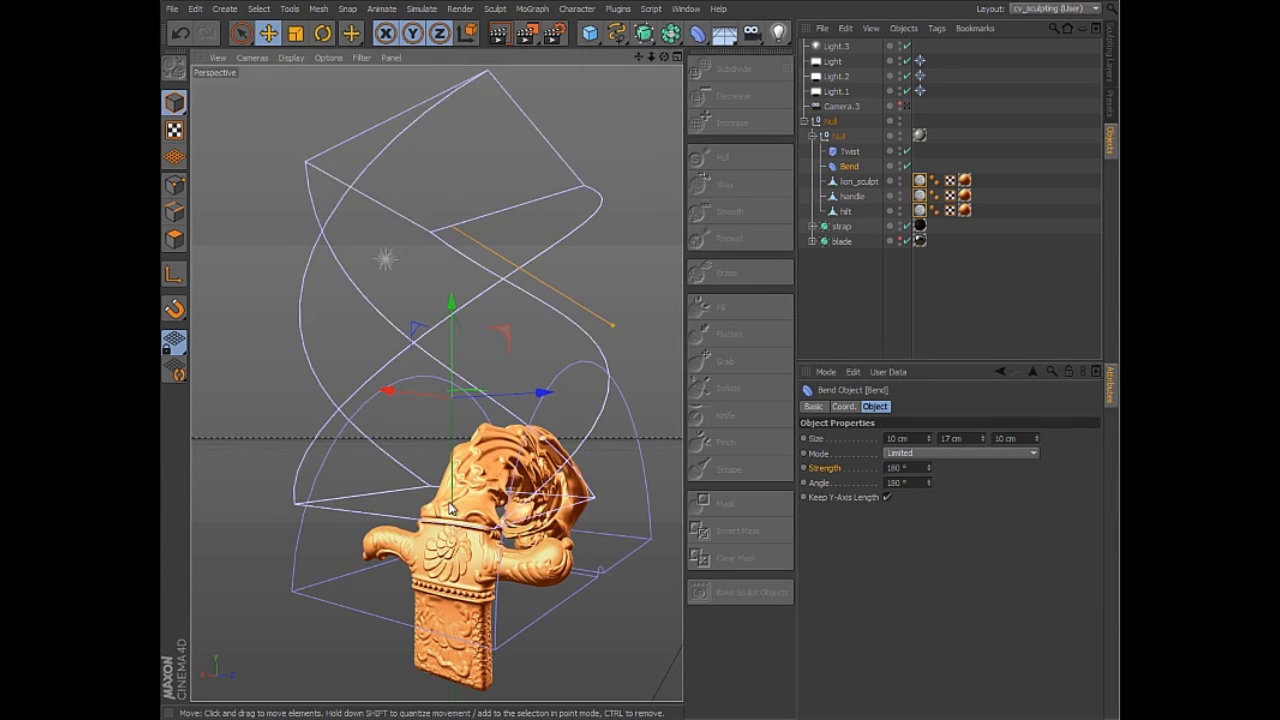
# Unfreeze the lion_sculpt object's Sculpt tag and inspect the undeformed lion from several angles.
pyautogui.moveTo(340, 520)
pyautogui.keyDown('alt'); pyautogui.mouseDown()
pyautogui.moveTo(357, 504)
pyautogui.moveTo(380, 338)
pyautogui.moveTo(400, 332)
pyautogui.moveTo(380, 340)
pyautogui.mouseUp(); pyautogui.keyUp('alt')
pyautogui.click(919, 180)
pyautogui.click(886, 466)
pyautogui.keyDown('alt'); pyautogui.moveTo(424, 250); pyautogui.dragTo(437, 383, button='middle'); pyautogui.keyUp('alt')
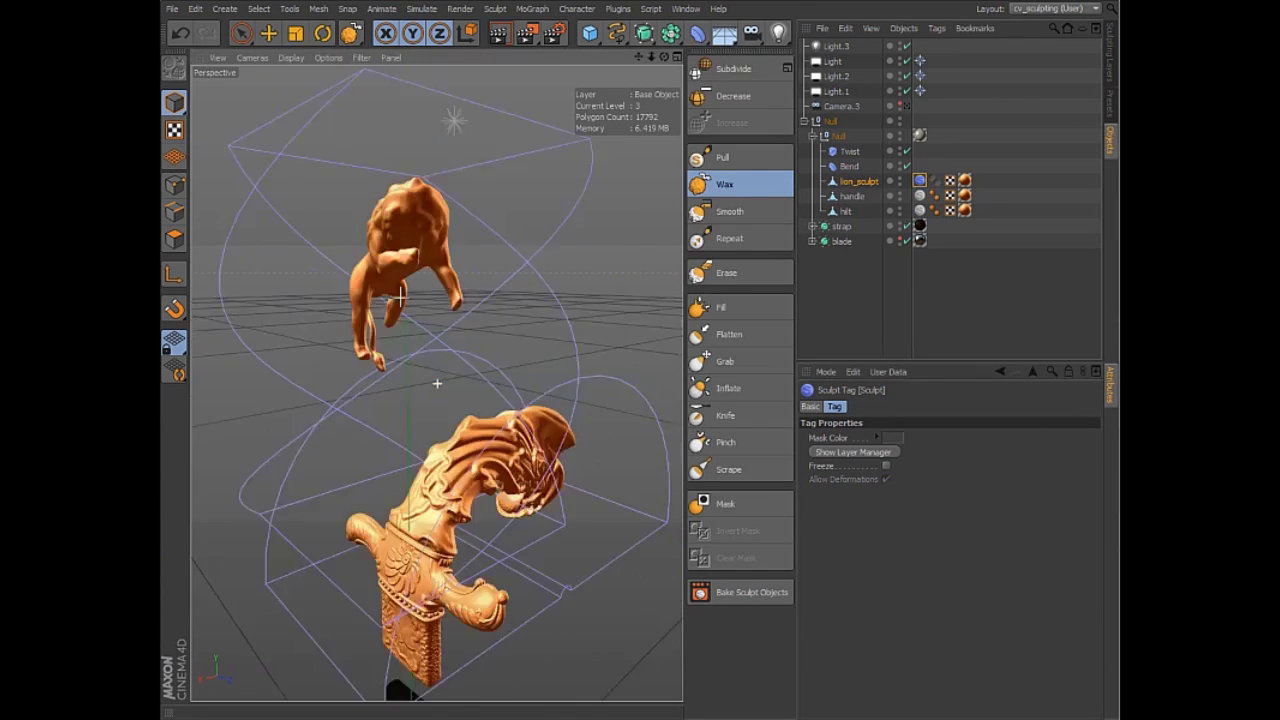
pyautogui.keyDown('alt'); pyautogui.moveTo(437, 383); pyautogui.dragTo(500, 350, button='right'); pyautogui.keyUp('alt')
pyautogui.moveTo(500, 350)
pyautogui.keyDown('alt'); pyautogui.mouseDown()
pyautogui.moveTo(400, 310)
pyautogui.moveTo(514, 329)
pyautogui.moveTo(480, 326)
pyautogui.moveTo(445, 300)
pyautogui.mouseUp(); pyautogui.keyUp('alt')
pyautogui.keyDown('alt'); pyautogui.moveTo(445, 300); pyautogui.dragTo(360, 360, button='right'); pyautogui.keyUp('alt')
pyautogui.keyDown('alt'); pyautogui.moveTo(360, 360); pyautogui.dragTo(407, 425); pyautogui.keyUp('alt')
pyautogui.keyDown('alt'); pyautogui.moveTo(518, 398); pyautogui.dragTo(430, 410, button='right'); pyautogui.keyUp('alt')
pyautogui.keyDown('alt'); pyautogui.moveTo(430, 410); pyautogui.dragTo(408, 226, button='middle'); pyautogui.keyUp('alt')
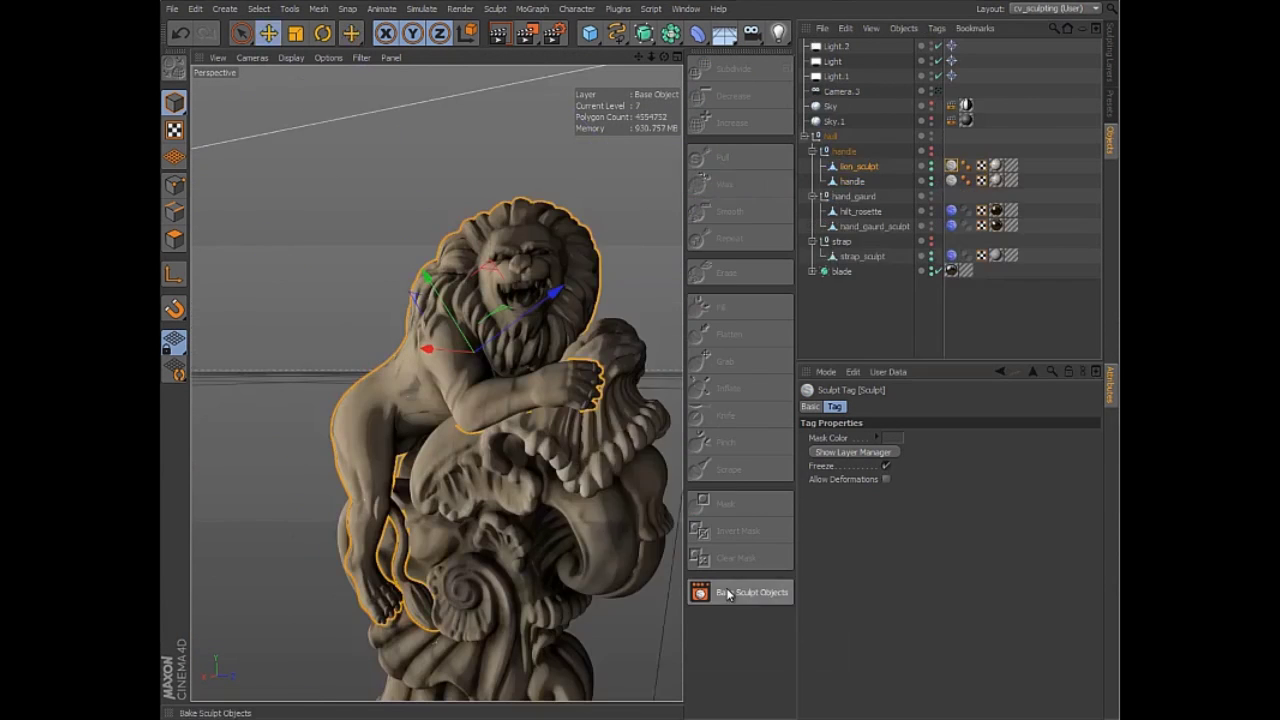
# Bake the lion sculpt at 4096x4096 with displacement, normal and ambient occlusion from level 7 to level 0, and select lion_sculpt.
pyautogui.click(737, 592)
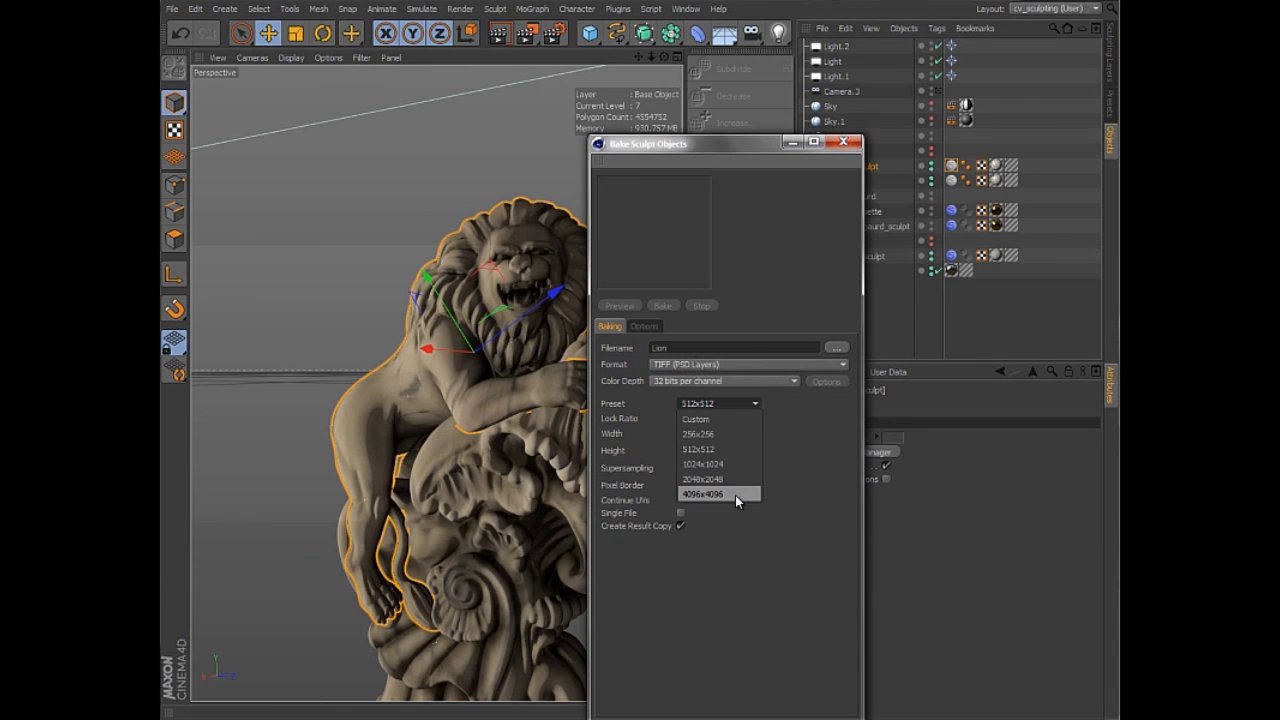
pyautogui.click(735, 495)
pyautogui.click(641, 326)
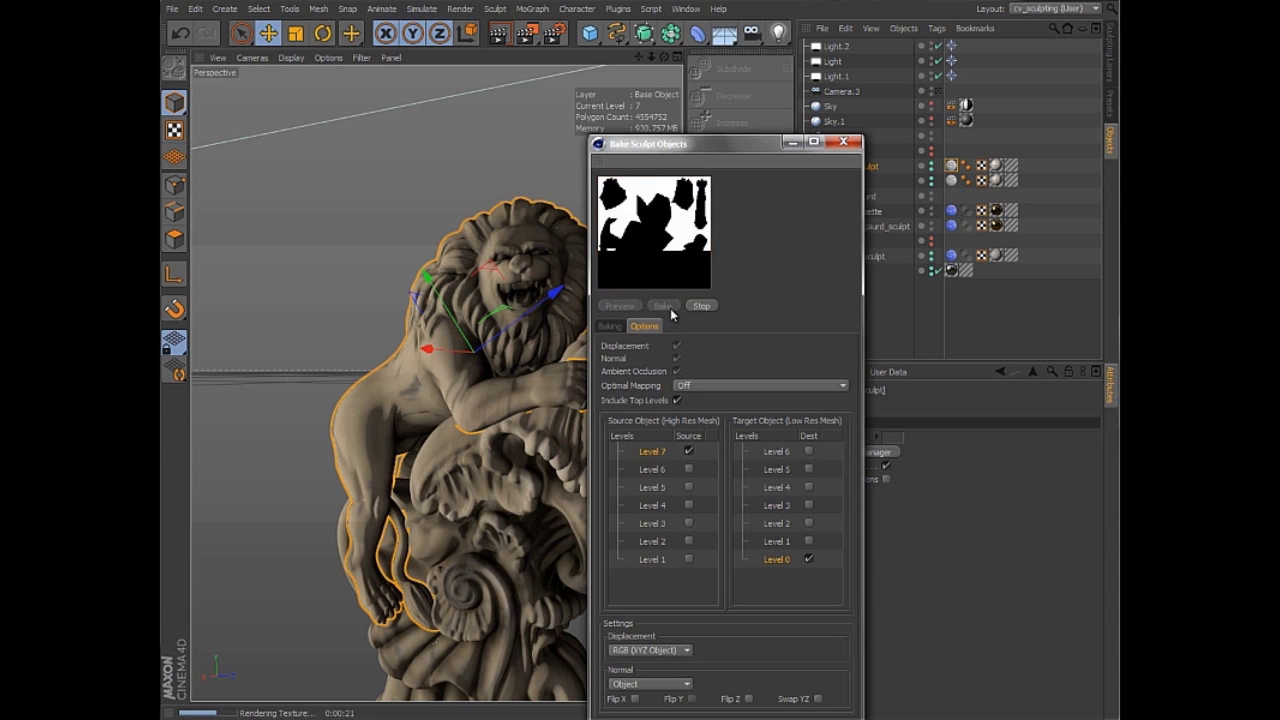
pyautogui.click(789, 142)
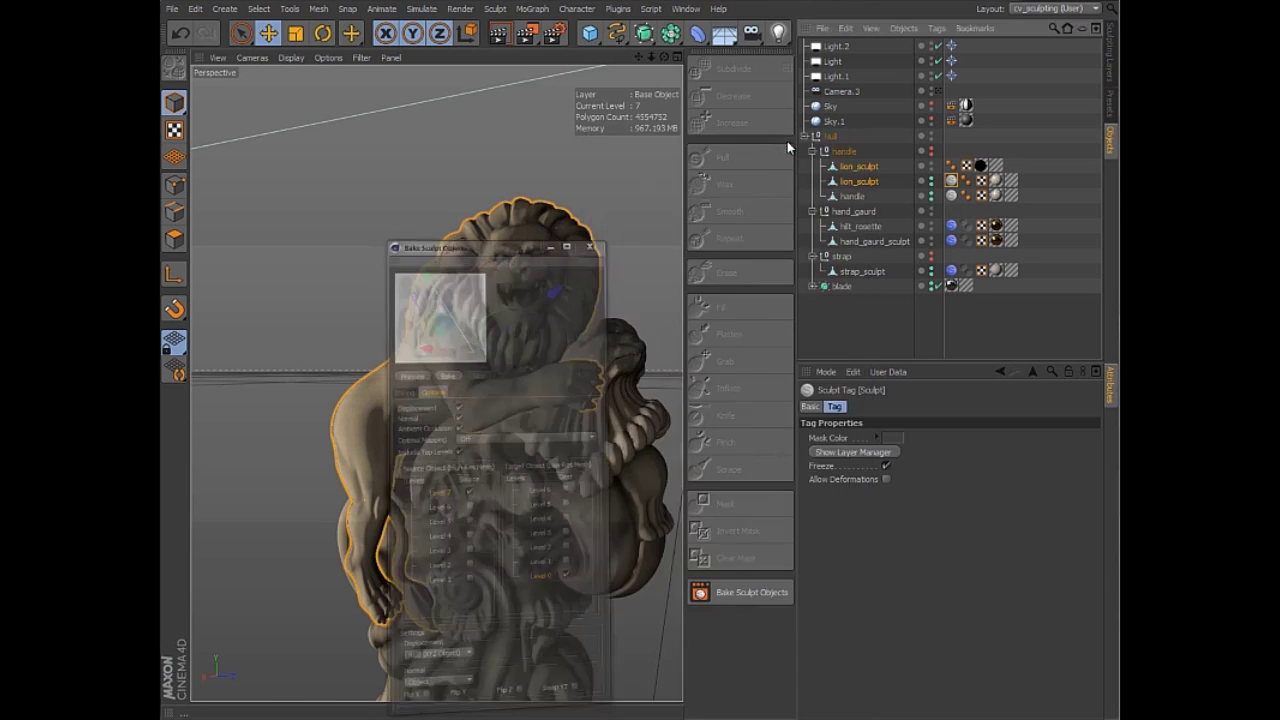
pyautogui.click(857, 182)
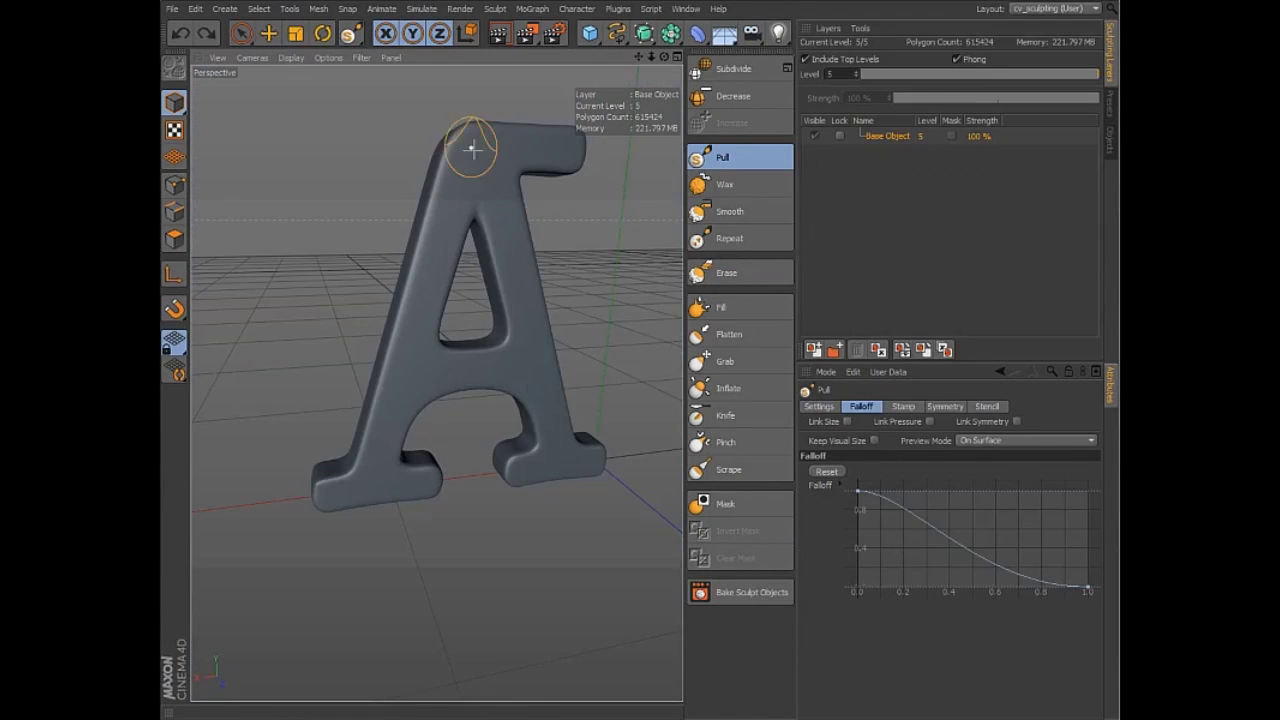
# Build up the surface of the letter A with the Wax brush in Flow Over mode.
pyautogui.moveTo(472, 148); pyautogui.dragTo(497, 189)
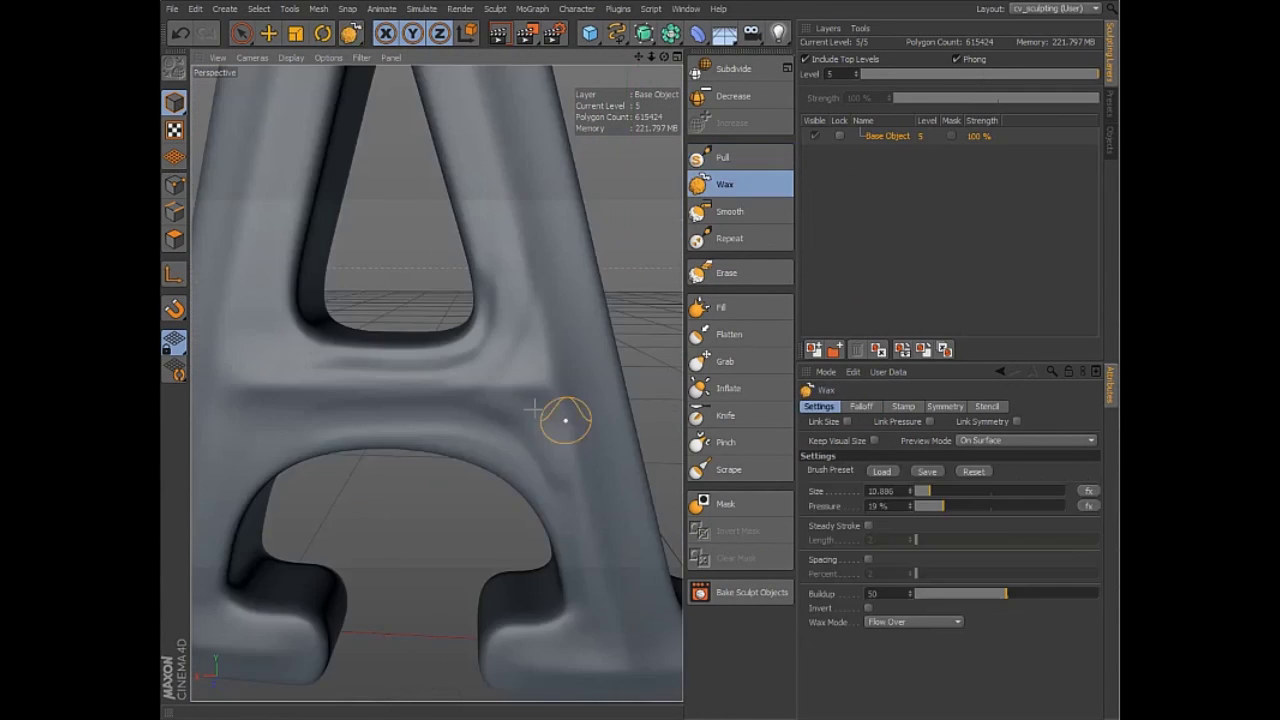